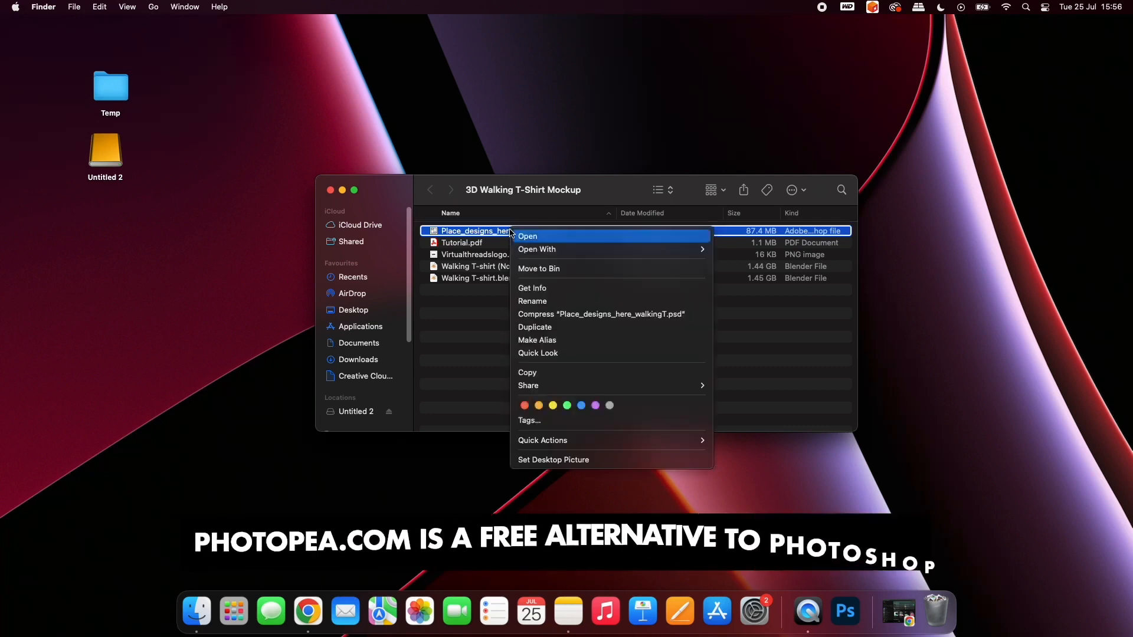
# - Open Place_designs_here_walkingT.psd in Photoshop and hide the Info (HIDE LAYER) group
pyautogui.click(762, 296)
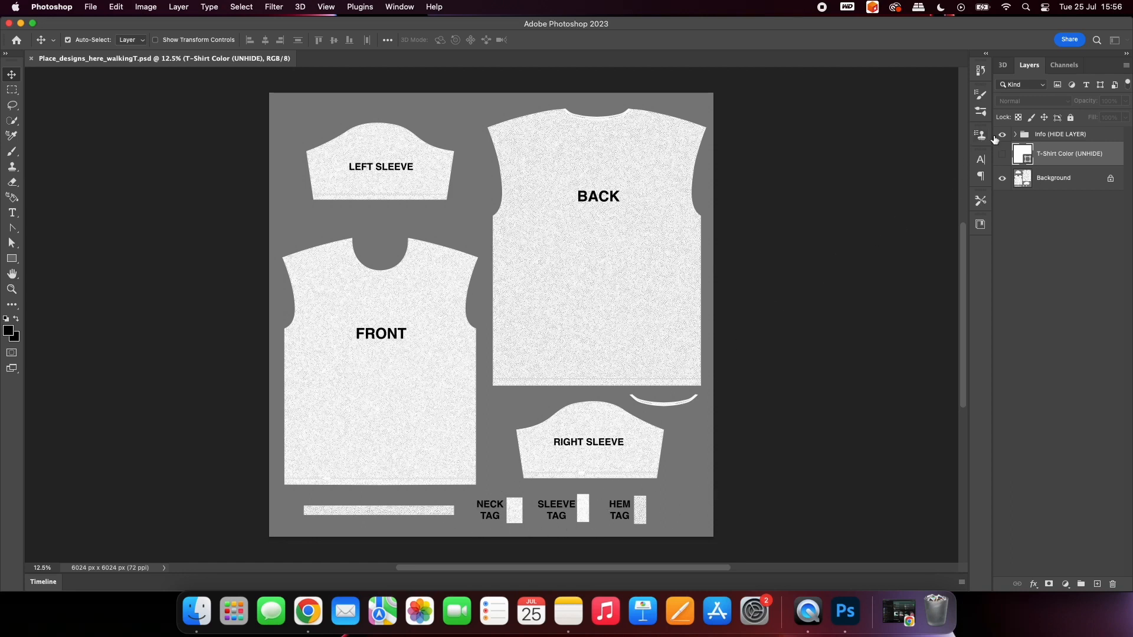
pyautogui.click(1002, 135)
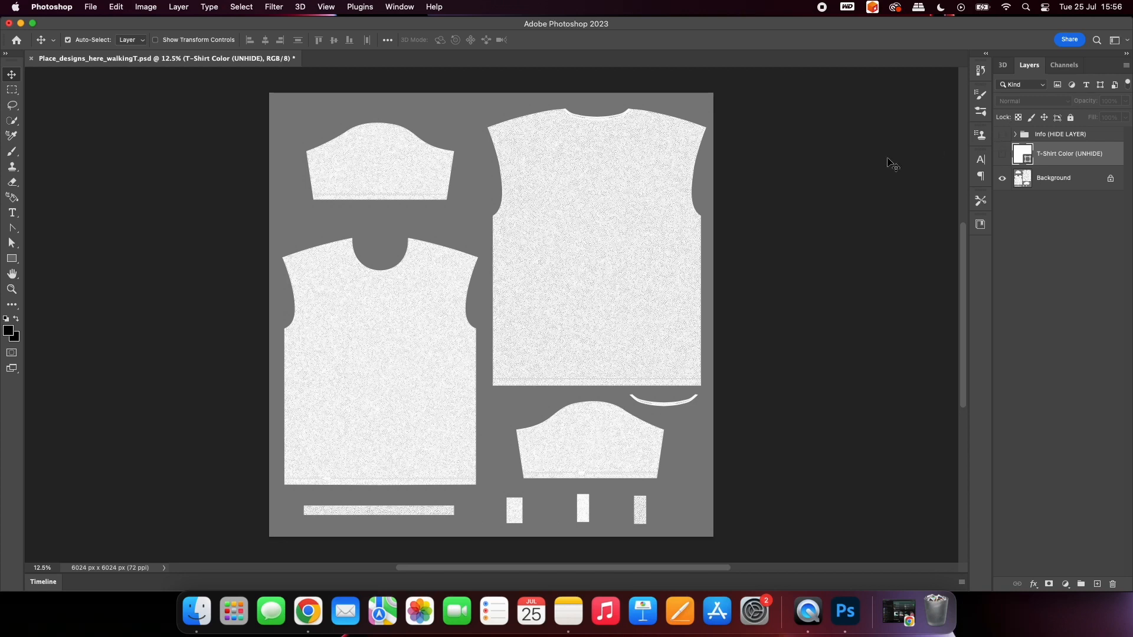
# - Place Virtualthreadslogo.png from the 3D Walking T-Shirt Mockup folder into the open T-shirt template
pyautogui.moveTo(185, 24); pyautogui.dragTo(190, 243)
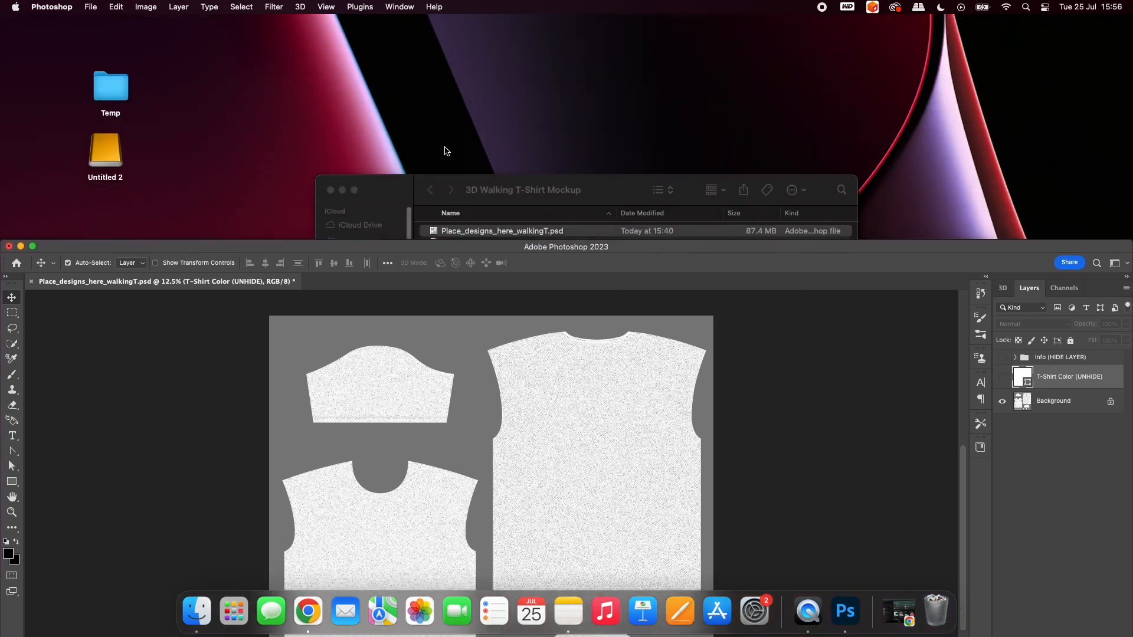
pyautogui.doubleClick(561, 185)
pyautogui.click(874, 244)
pyautogui.moveTo(848, 251); pyautogui.dragTo(847, 147)
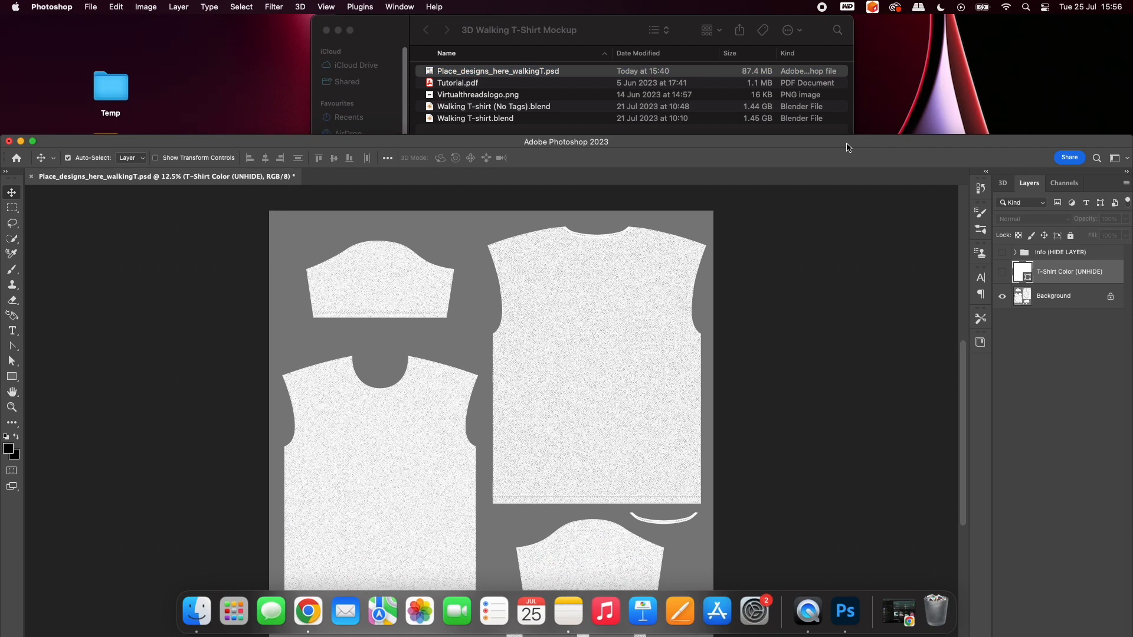
pyautogui.click(496, 98)
pyautogui.moveTo(497, 96); pyautogui.dragTo(489, 343)
pyautogui.click(581, 158)
pyautogui.moveTo(625, 142); pyautogui.dragTo(620, 20)
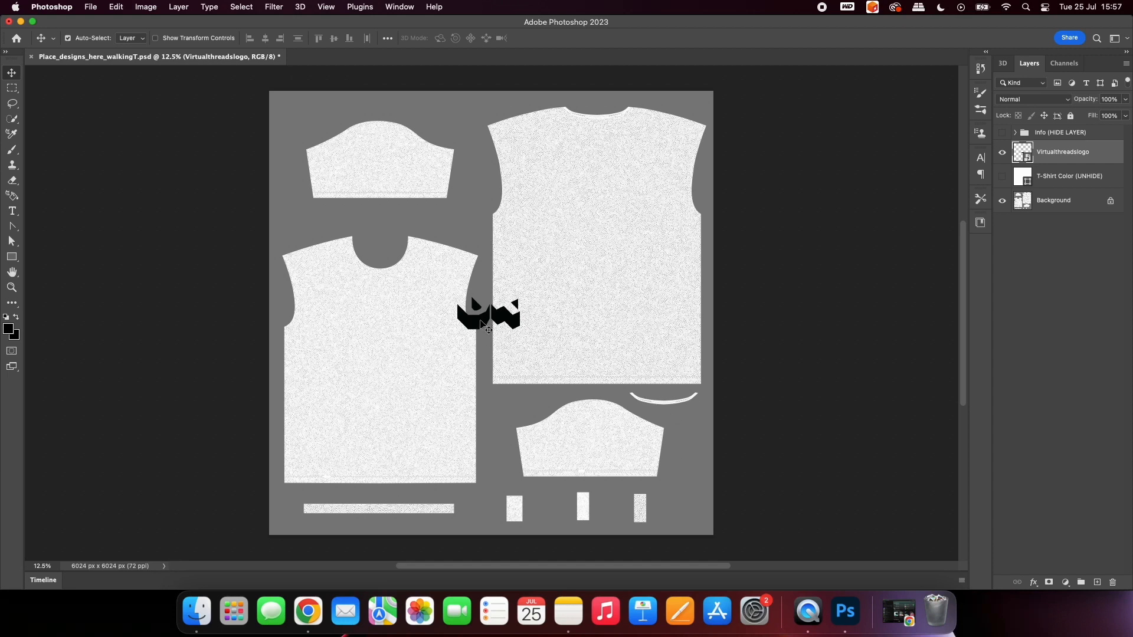
# - Move the logo onto the chest of the front panel and scale it to about 108%
pyautogui.moveTo(483, 326); pyautogui.dragTo(361, 353)
pyautogui.press('super+t')
pyautogui.moveTo(426, 285); pyautogui.dragTo(435, 278)
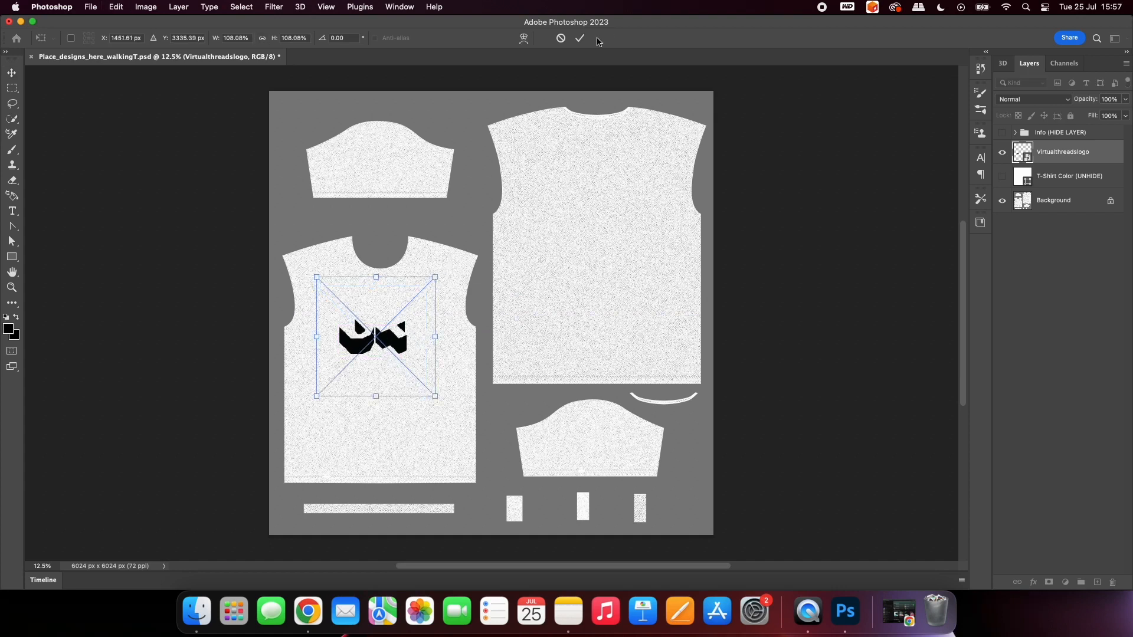
pyautogui.click(580, 38)
# - Copy the front logo onto the back panel, rotate it 90° and enlarge it to about 290%, centred on the panel
pyautogui.keyDown('alt'); pyautogui.moveTo(390, 345); pyautogui.dragTo(580, 242); pyautogui.keyUp('alt')
pyautogui.press('super+t')
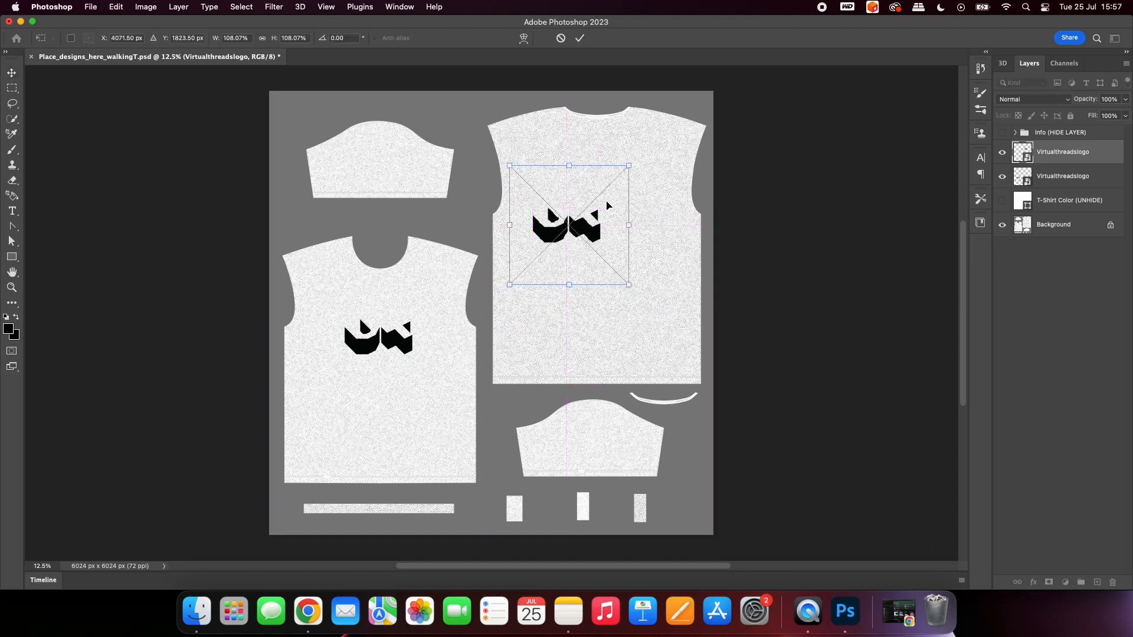
pyautogui.moveTo(632, 164); pyautogui.dragTo(630, 210)
pyautogui.click(581, 38)
pyautogui.press('super+t')
pyautogui.keyDown('shift'); pyautogui.moveTo(735, 295); pyautogui.dragTo(457, 370); pyautogui.keyUp('shift')
pyautogui.moveTo(716, 316); pyautogui.dragTo(816, 413)
pyautogui.moveTo(666, 316); pyautogui.dragTo(609, 324)
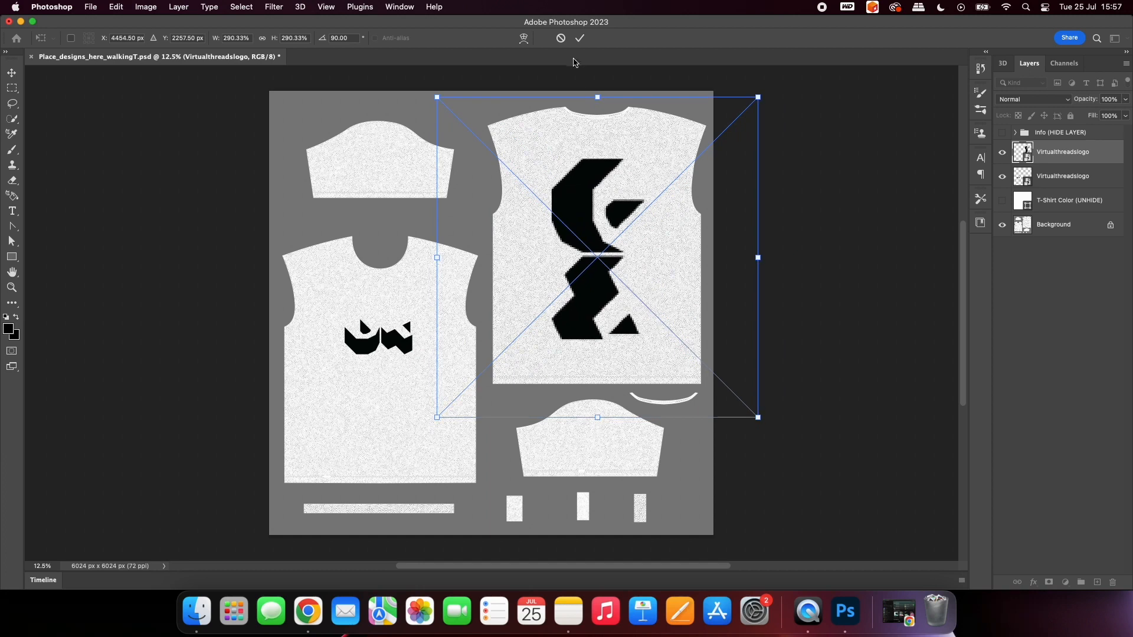
pyautogui.click(580, 38)
# - Copy the front logo onto the left sleeve, rotated 90° and scaled to about 56%, and duplicate it onto the right sleeve
pyautogui.click(403, 343)
pyautogui.keyDown('alt'); pyautogui.moveTo(404, 342); pyautogui.dragTo(372, 170); pyautogui.keyUp('alt')
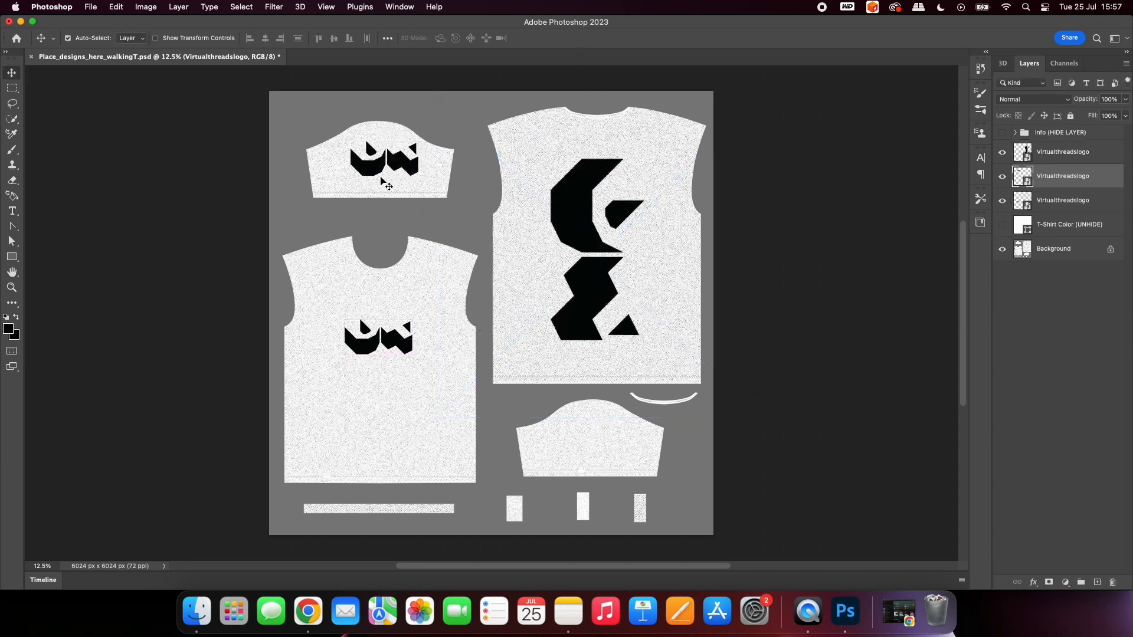
pyautogui.hotkey('ctrl', 't')
pyautogui.keyDown('shift'); pyautogui.moveTo(452, 107); pyautogui.dragTo(390, 161); pyautogui.keyUp('shift')
pyautogui.moveTo(358, 135); pyautogui.dragTo(378, 154)
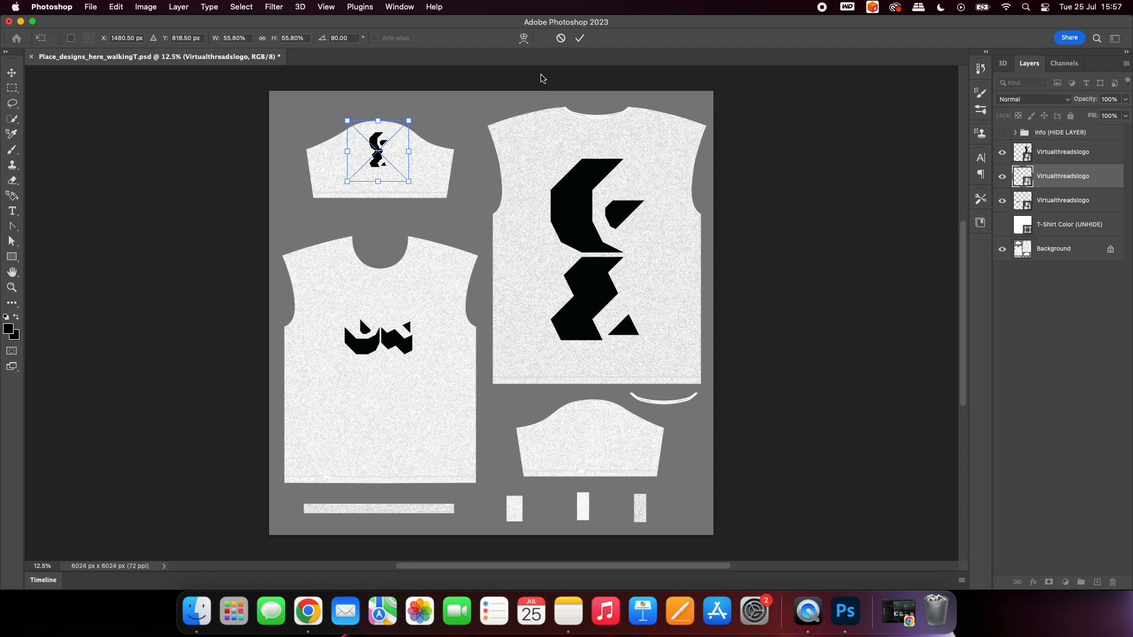
pyautogui.click(580, 38)
pyautogui.keyDown('alt'); pyautogui.moveTo(384, 168); pyautogui.dragTo(588, 435); pyautogui.keyUp('alt')
# - Copy the right sleeve logo onto the neck tag, turn it back to 0° and scale it to about 18.6%
pyautogui.press('super+plus')
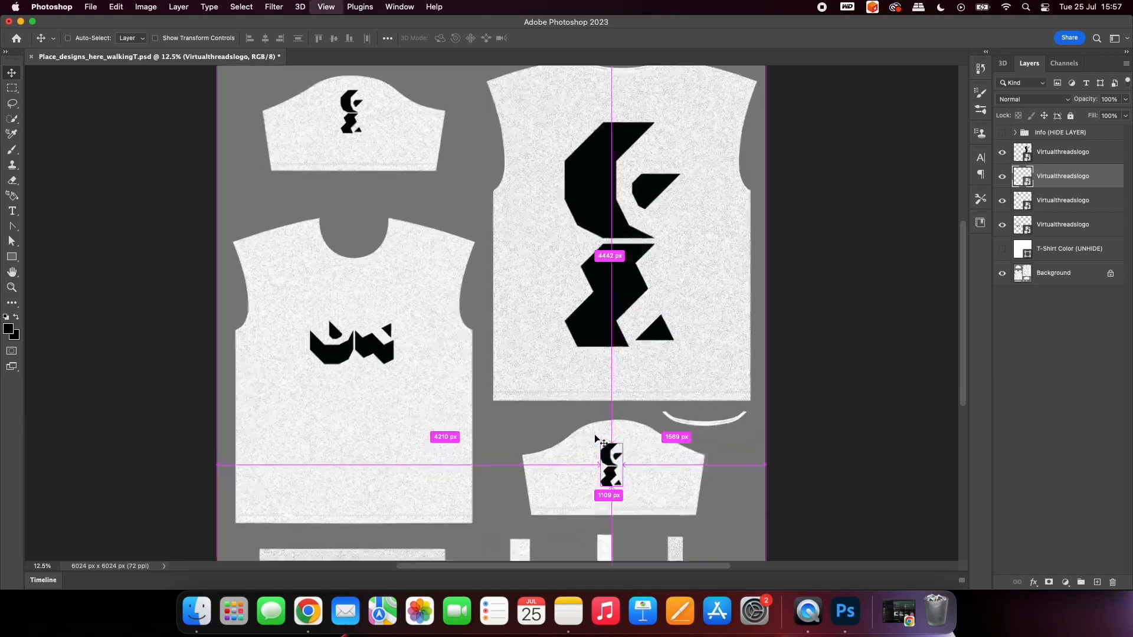
pyautogui.press('super+plus')
pyautogui.press('super+plus')
pyautogui.moveTo(525, 414); pyautogui.dragTo(402, 134)
pyautogui.moveTo(581, 425); pyautogui.dragTo(554, 271)
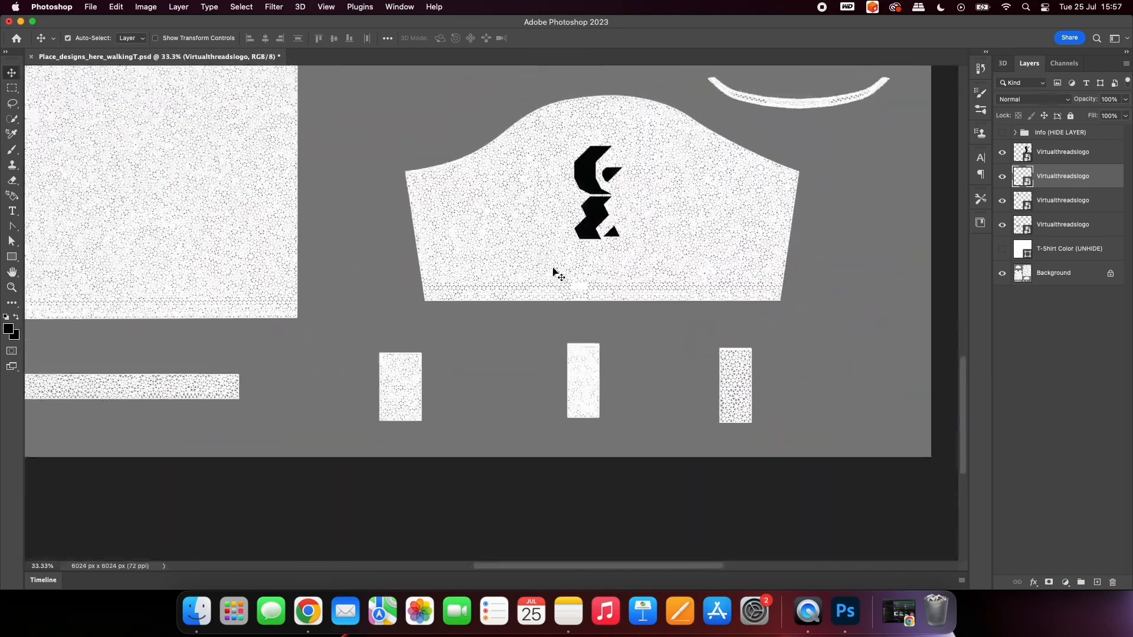
pyautogui.keyDown('alt'); pyautogui.moveTo(582, 182); pyautogui.dragTo(395, 379); pyautogui.keyUp('alt')
pyautogui.press('super+t')
pyautogui.moveTo(516, 310); pyautogui.dragTo(372, 340)
pyautogui.moveTo(493, 310); pyautogui.dragTo(417, 374)
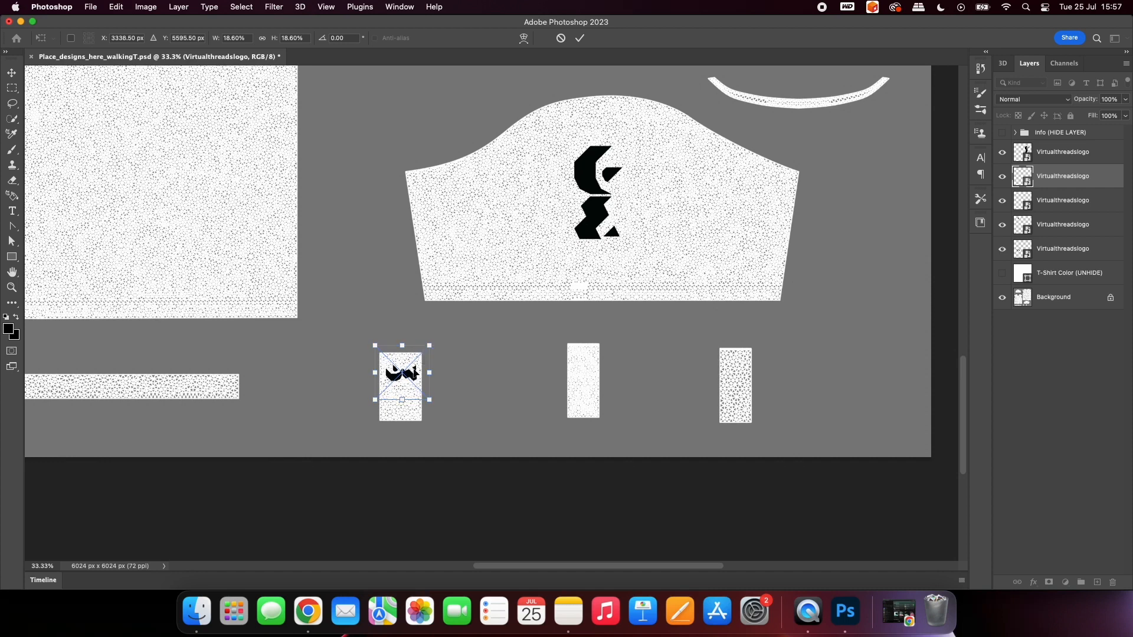
pyautogui.click(581, 38)
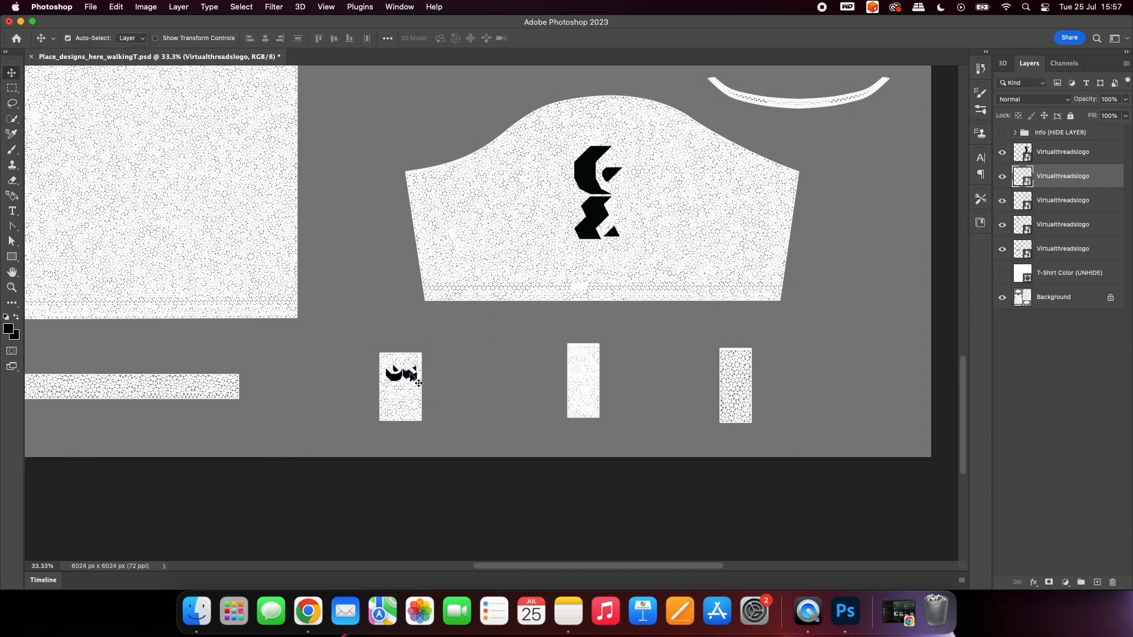
# - Nudge the neck tag logo left until it is centred across the tag
pyautogui.press('Left')
pyautogui.press('Left')
pyautogui.press('Left')
pyautogui.press('Left')
pyautogui.press('Left')
pyautogui.press('Left')
pyautogui.press('Left')
pyautogui.press('Left')
pyautogui.press('Left')
pyautogui.press('Left')
pyautogui.press('Left')
pyautogui.press('Left')
# - Copy the neck tag logo onto the sleeve tag, shrink it to fit the narrower tag and nudge it into place
pyautogui.keyDown('alt'); pyautogui.moveTo(421, 383); pyautogui.dragTo(603, 385); pyautogui.keyUp('alt')
pyautogui.press('super+t')
pyautogui.press('Left')
pyautogui.press('Left')
pyautogui.press('Left')
pyautogui.press('Up')
pyautogui.press('Up')
pyautogui.press('Up')
pyautogui.press('Up')
pyautogui.press('Up')
pyautogui.click(580, 38)
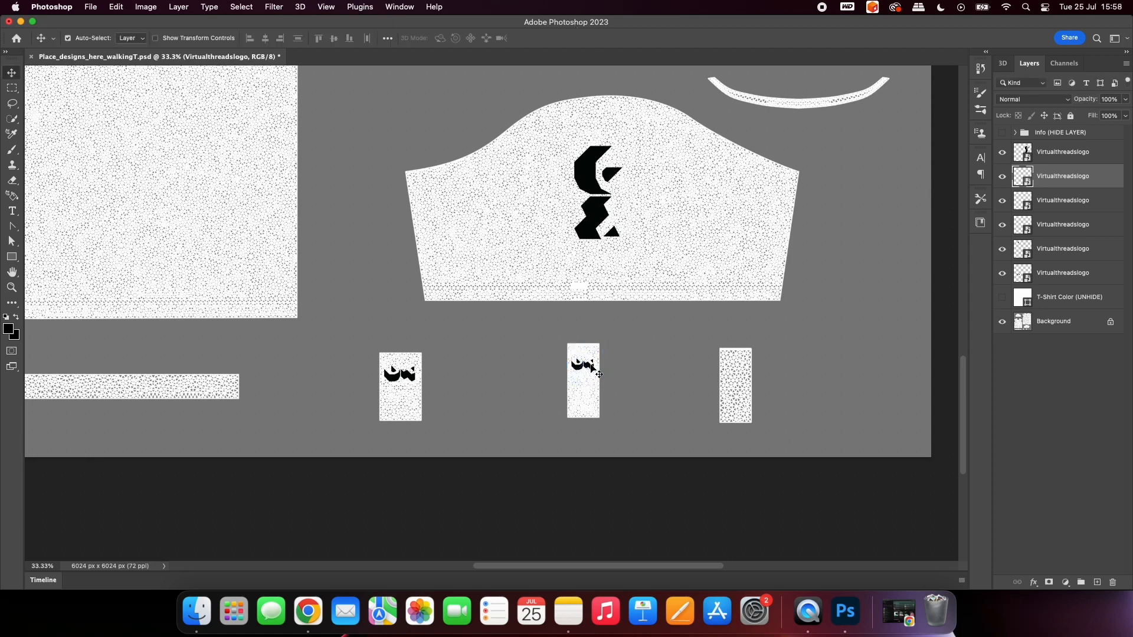
# - Duplicate the sleeve tag logo onto the upper part of the hem tag
pyautogui.keyDown('alt'); pyautogui.moveTo(596, 371); pyautogui.dragTo(742, 369); pyautogui.keyUp('alt')
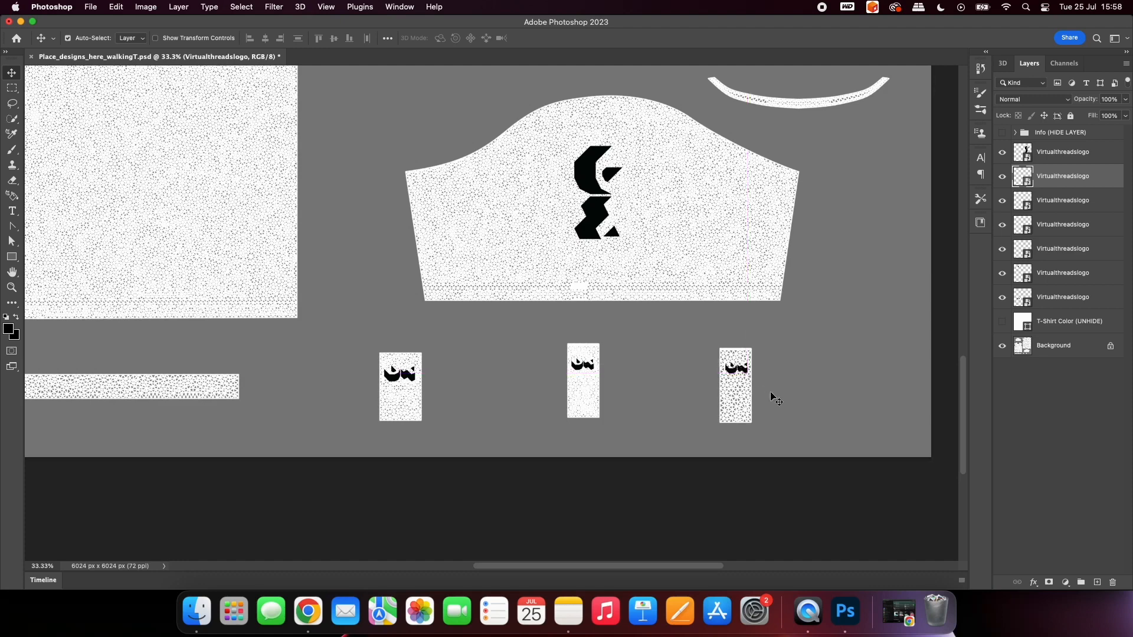
pyautogui.press('super+minus')
pyautogui.press('super+minus')
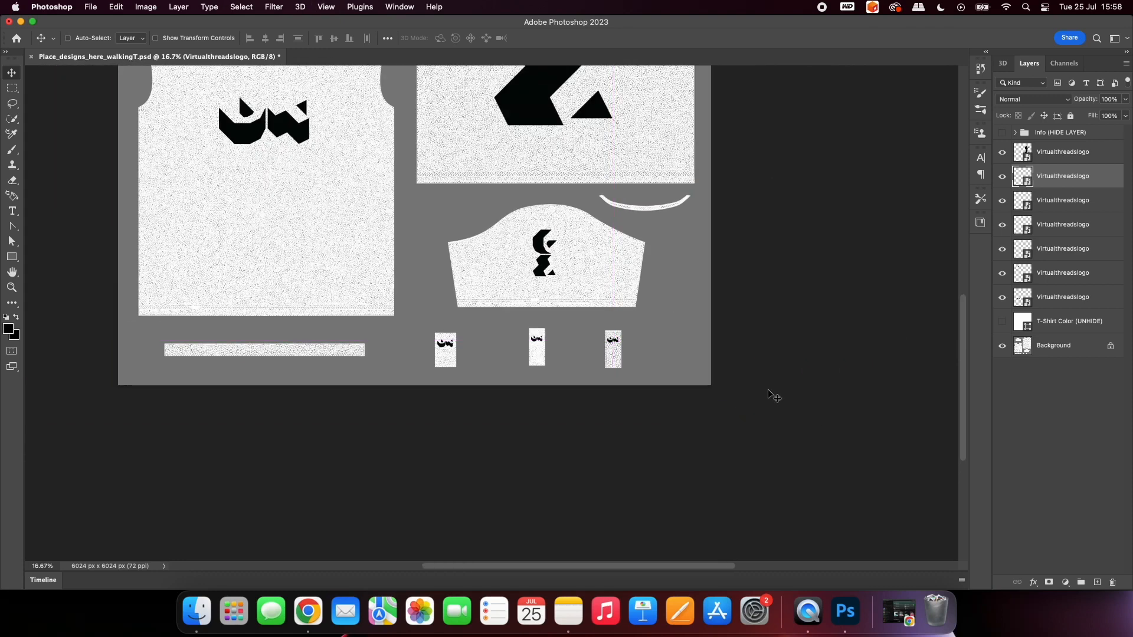
pyautogui.moveTo(477, 206); pyautogui.dragTo(530, 367)
pyautogui.press('super+minus')
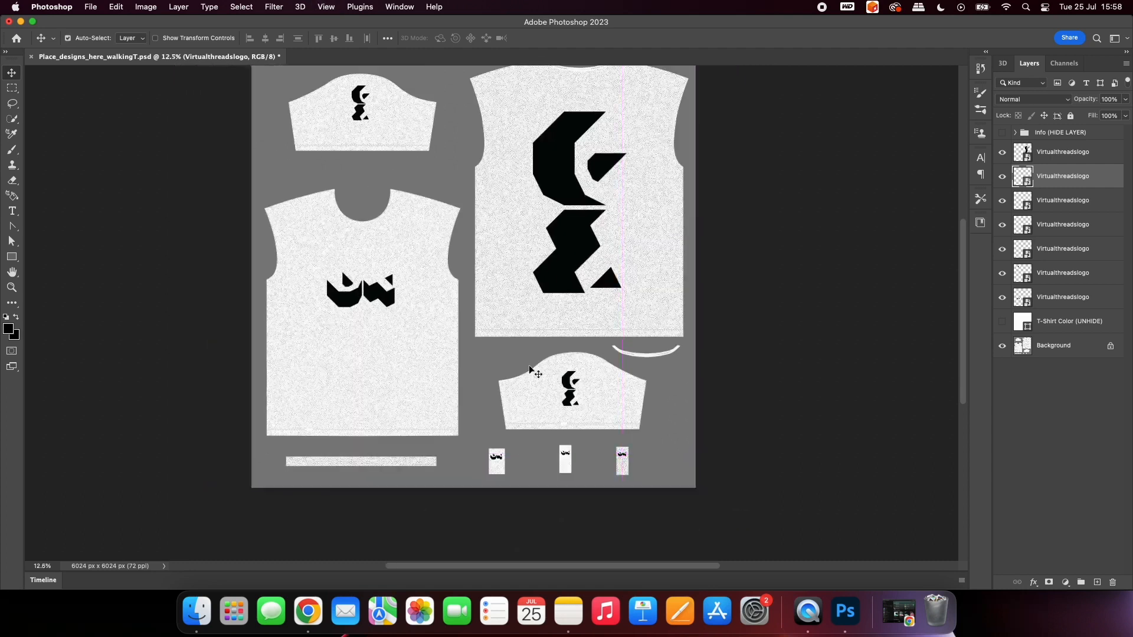
pyautogui.moveTo(468, 279); pyautogui.dragTo(478, 314)
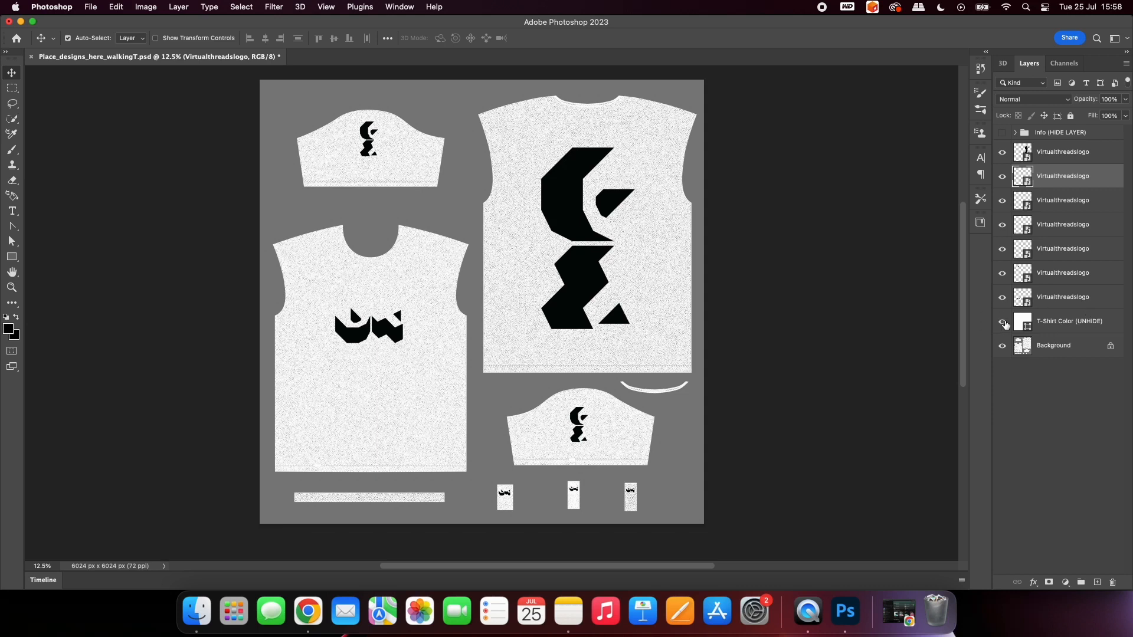
# - Preview the T-Shirt Color (UNHIDE) layer behind the logos and hide it again
pyautogui.click(1002, 321)
pyautogui.click(1004, 324)
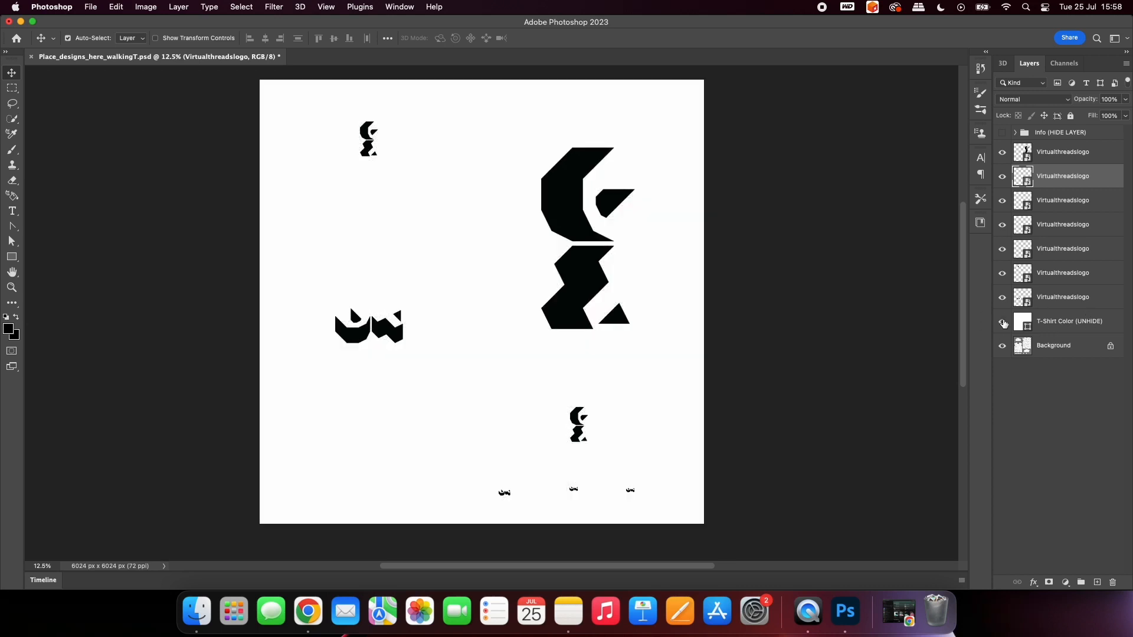
pyautogui.click(1004, 324)
# - Draw a black rectangle about 2286 by 565 px over the three tags and hide its layer
pyautogui.click(12, 256)
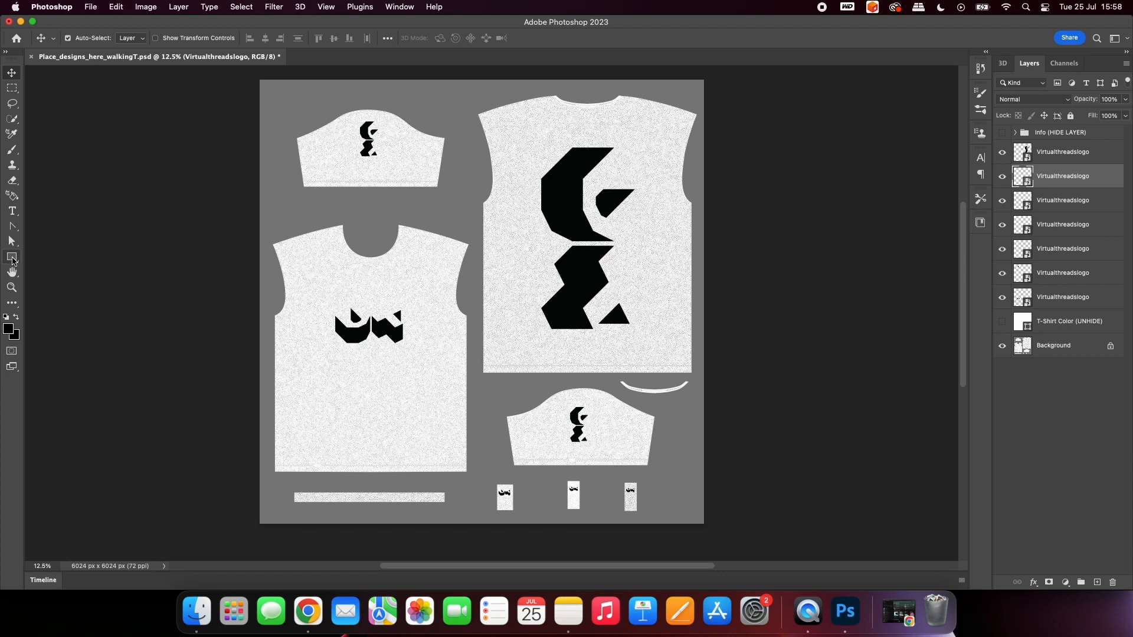
pyautogui.moveTo(487, 475); pyautogui.dragTo(656, 515)
pyautogui.click(781, 115)
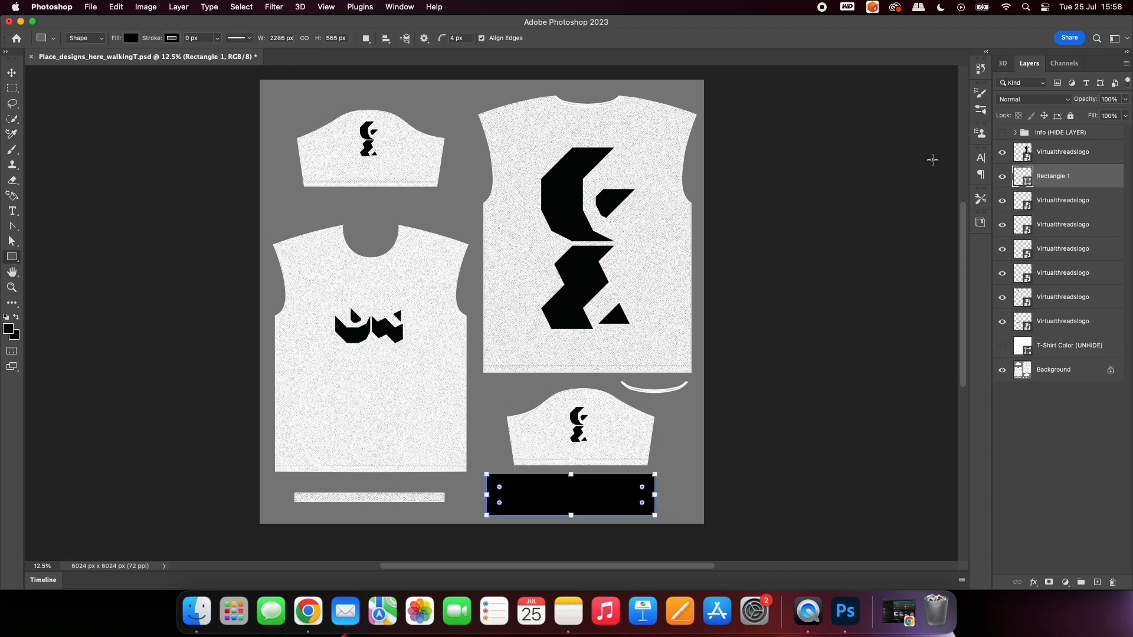
pyautogui.click(1002, 176)
# - Apply a white Color Overlay at 100% opacity to the neck tag logo
pyautogui.keyDown('alt'); pyautogui.scroll(3, 599, 455); pyautogui.keyUp('alt')
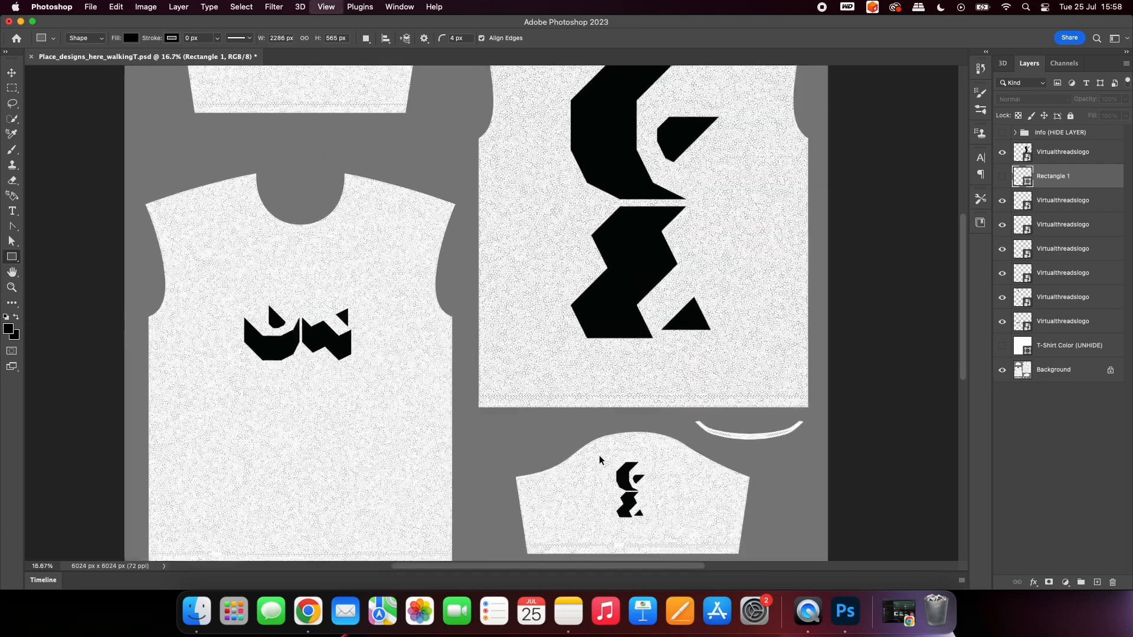
pyautogui.scroll(-5, 499, 425)
pyautogui.click(12, 72)
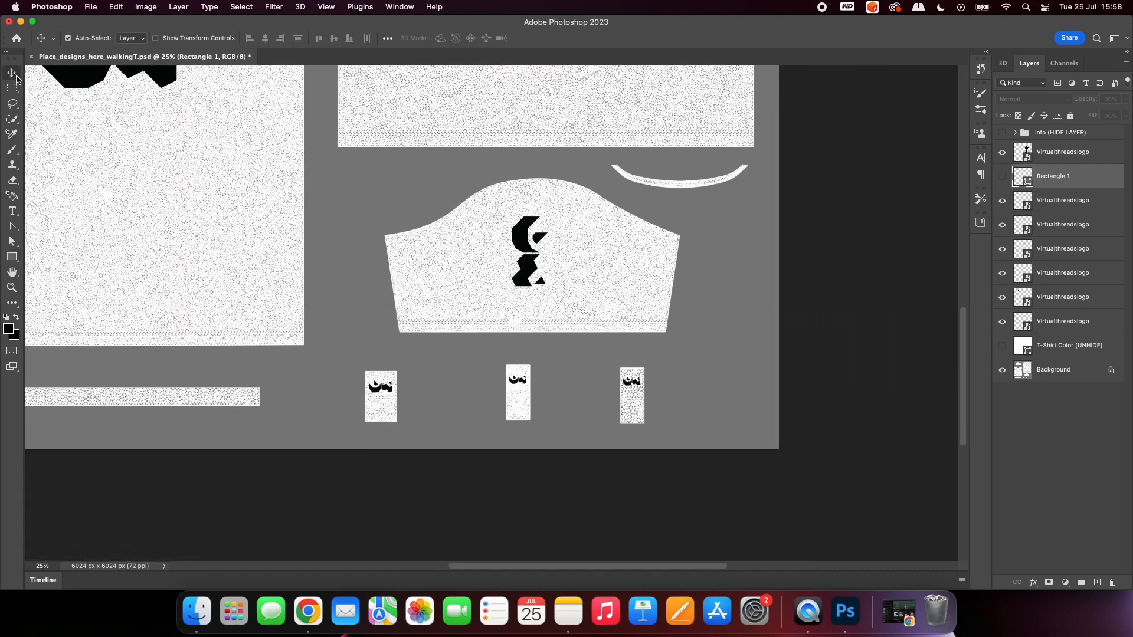
pyautogui.click(377, 391)
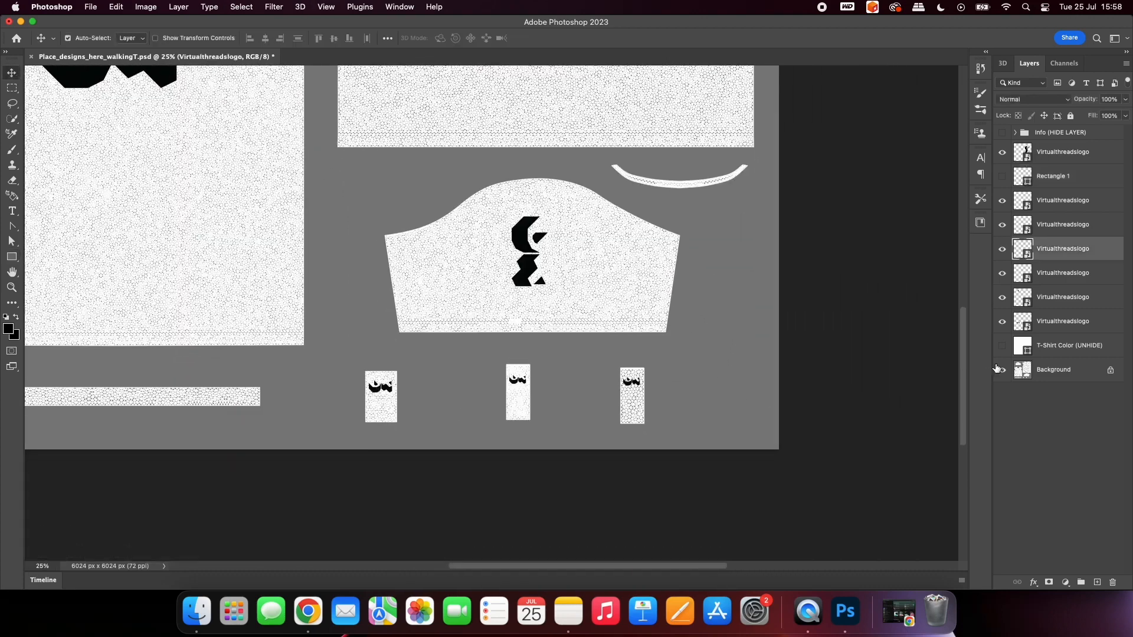
pyautogui.click(1033, 582)
pyautogui.click(1048, 569)
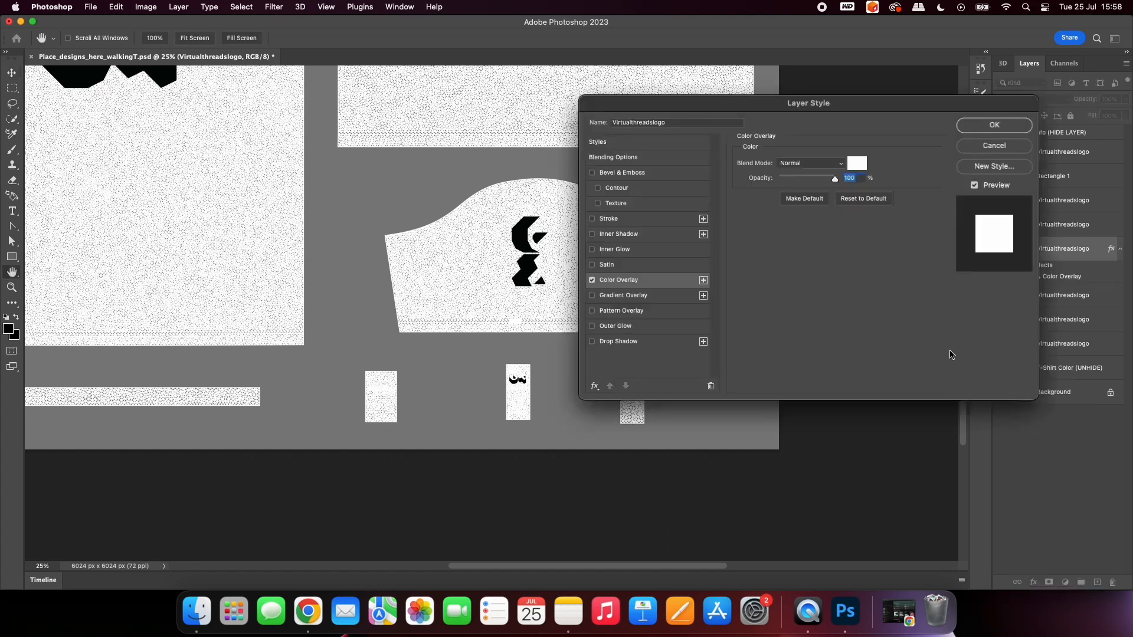
pyautogui.click(994, 125)
# - Apply a white Color Overlay at 100% opacity to the sleeve tag logo
pyautogui.click(524, 381)
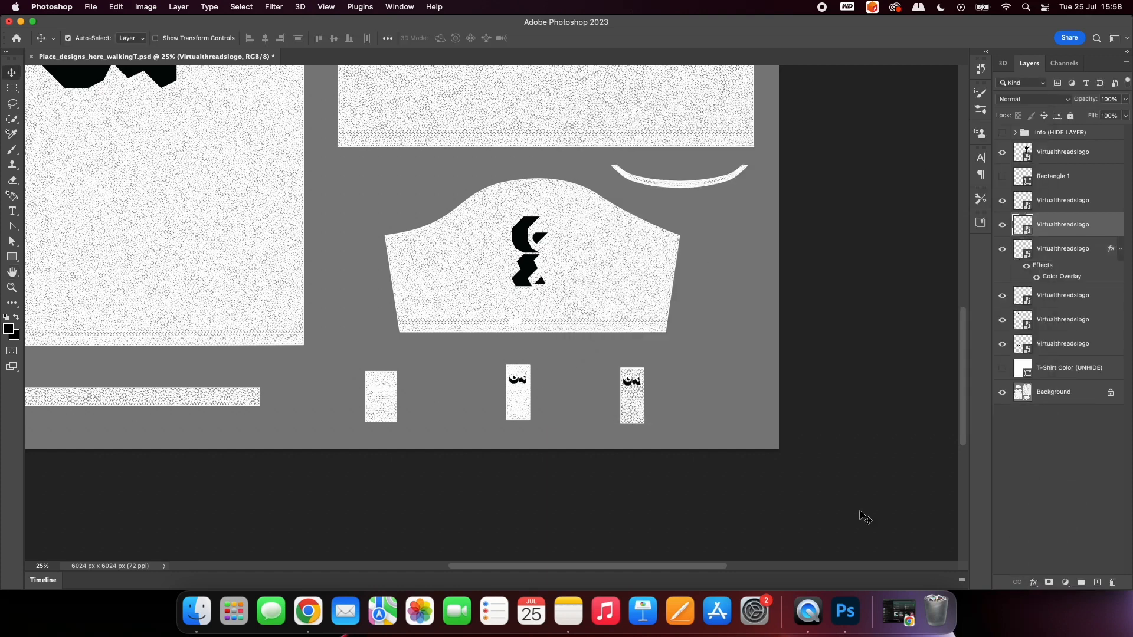
pyautogui.click(1033, 583)
pyautogui.click(1048, 567)
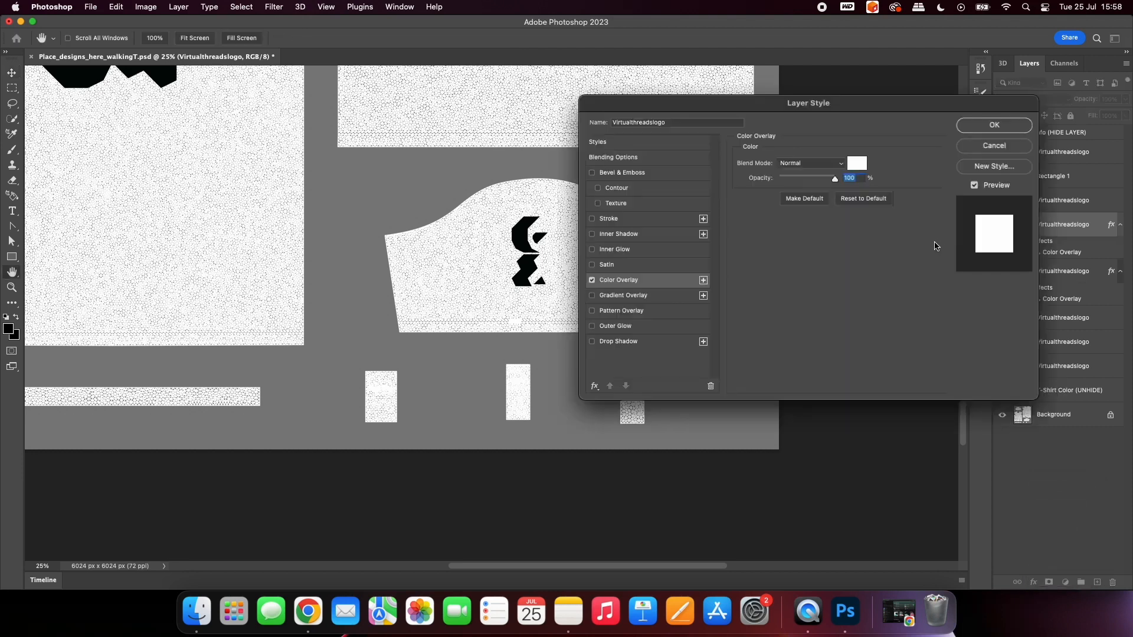
pyautogui.click(978, 125)
# - Apply a white Color Overlay at 100% opacity to the hem tag logo
pyautogui.click(641, 390)
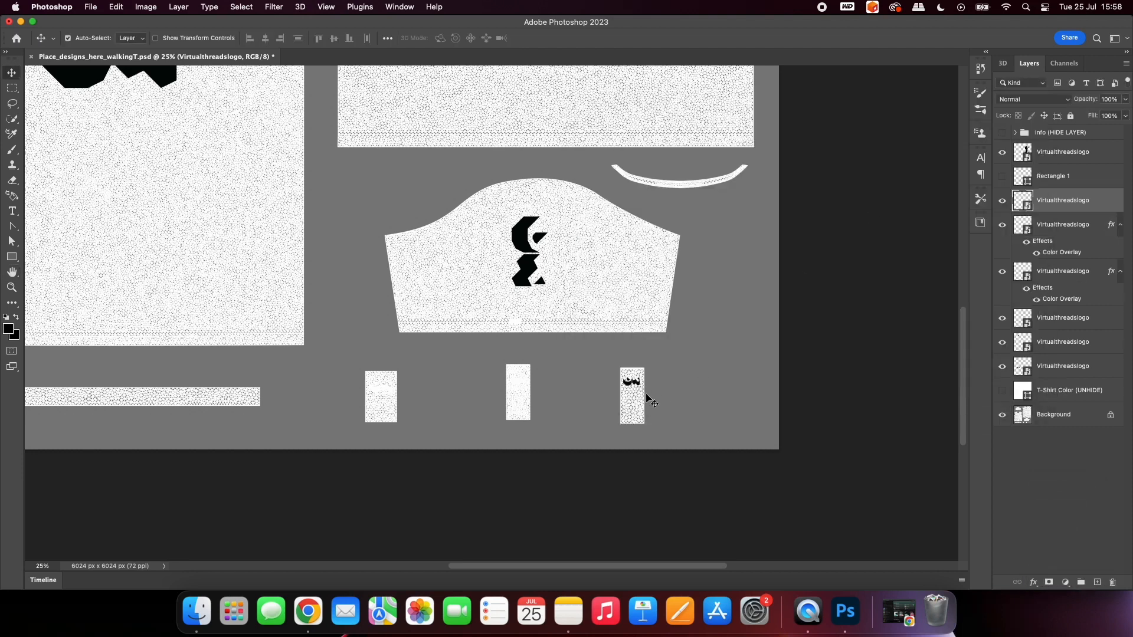
pyautogui.click(1034, 583)
pyautogui.click(1049, 567)
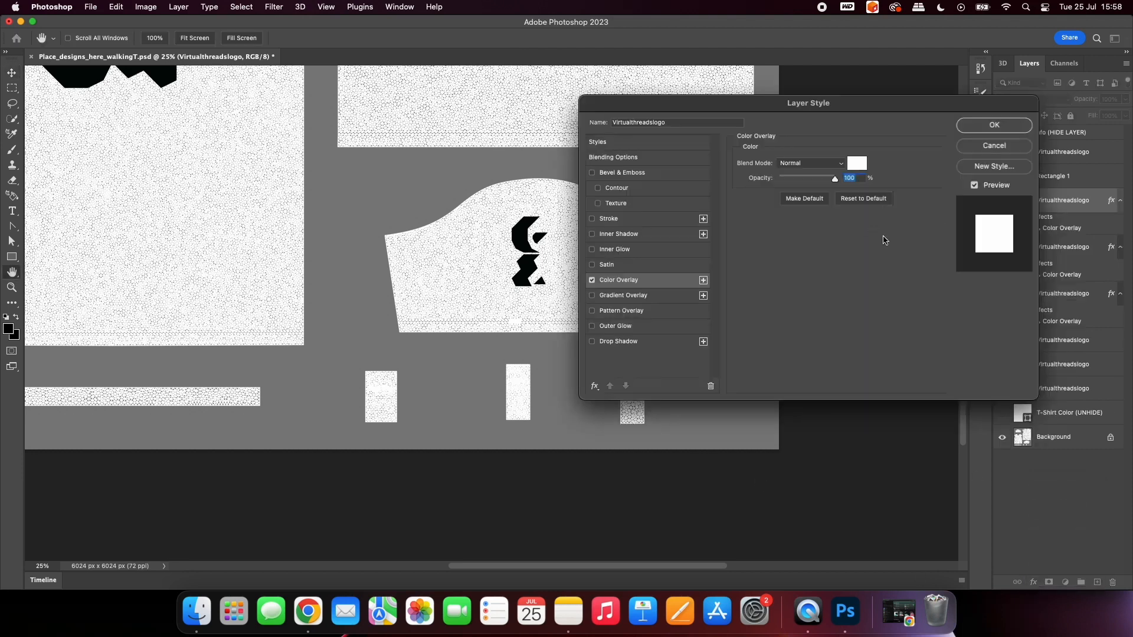
pyautogui.click(994, 125)
# - Move the Rectangle 1 layer beneath the three tag logo layers and make it visible
pyautogui.press('super+minus')
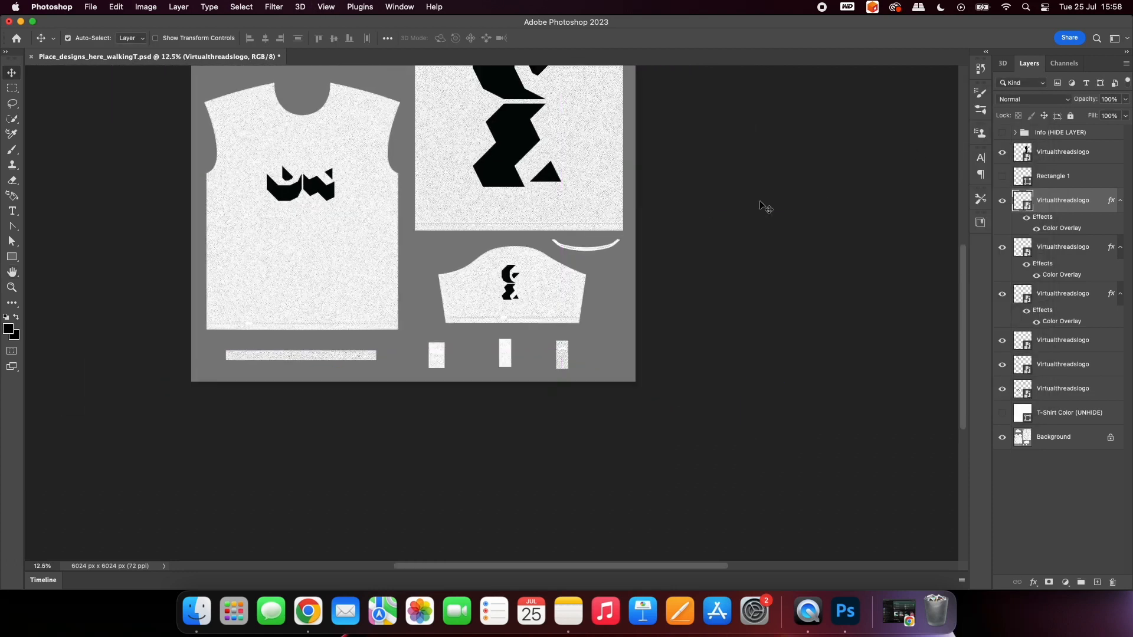
pyautogui.moveTo(464, 187); pyautogui.dragTo(495, 332)
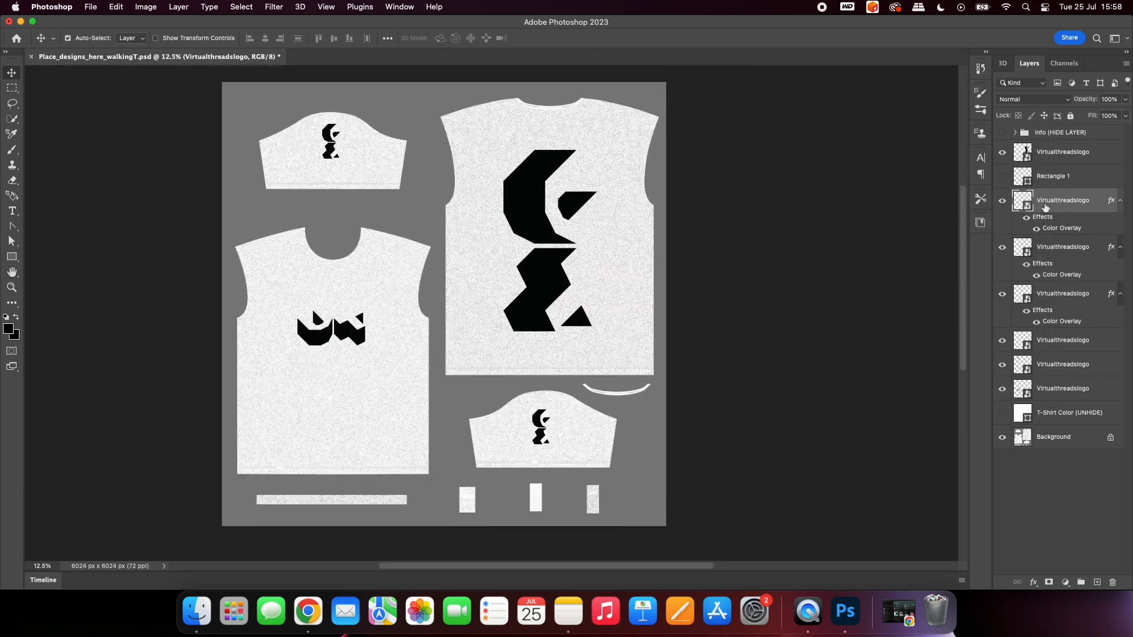
pyautogui.moveTo(1057, 181); pyautogui.dragTo(1040, 340)
pyautogui.click(1003, 317)
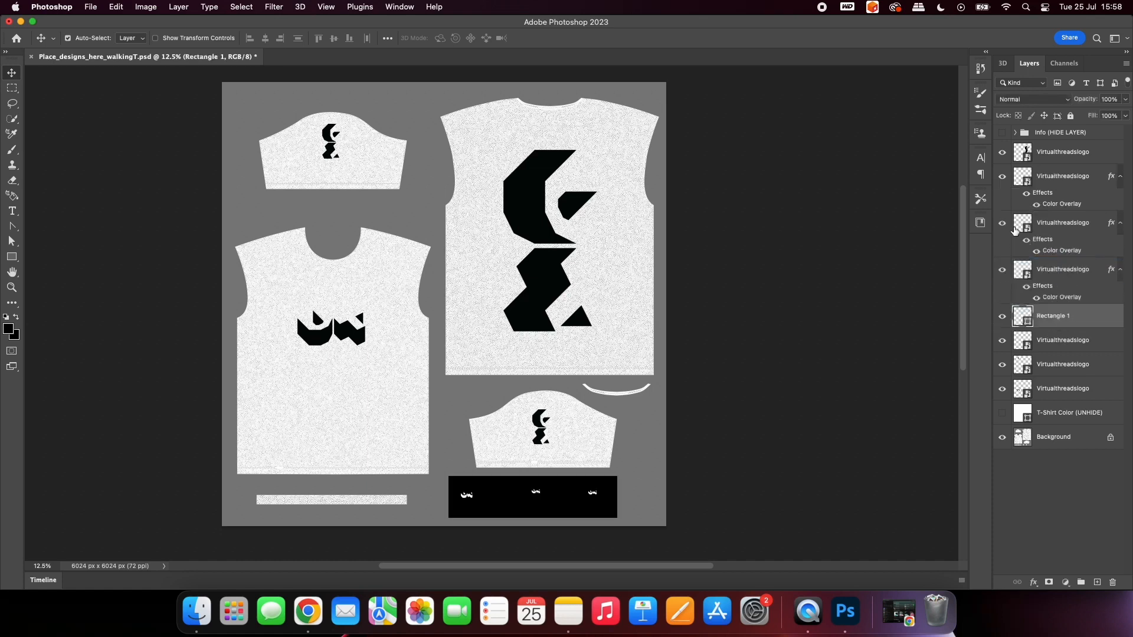
# - Show the T-Shirt Color (UNHIDE) layer, save the PSD and minimize its window
pyautogui.click(1003, 414)
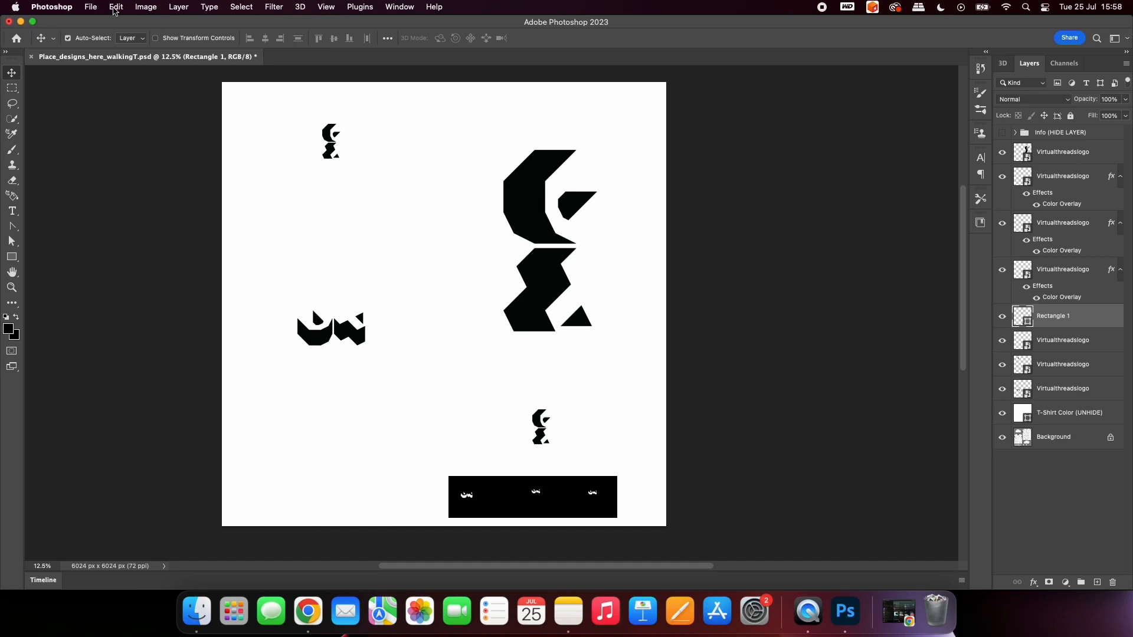
pyautogui.click(91, 7)
pyautogui.click(109, 128)
pyautogui.click(19, 21)
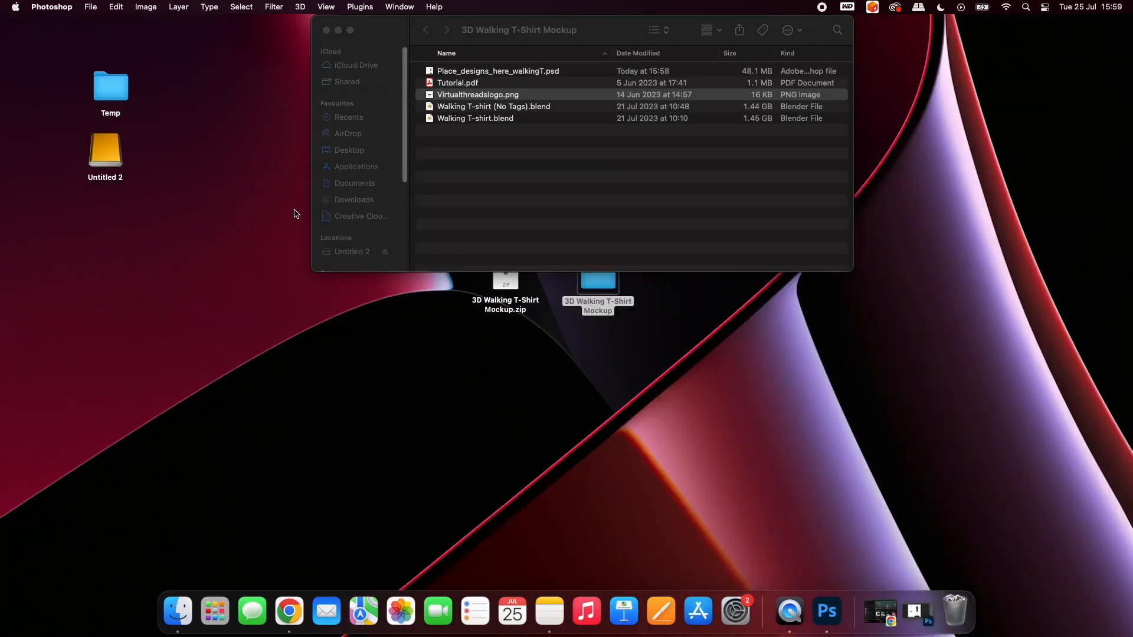
# - Open Walking T-shirt.blend from the 3D Walking T-Shirt Mockup folder in Blender
pyautogui.moveTo(592, 40); pyautogui.dragTo(588, 190)
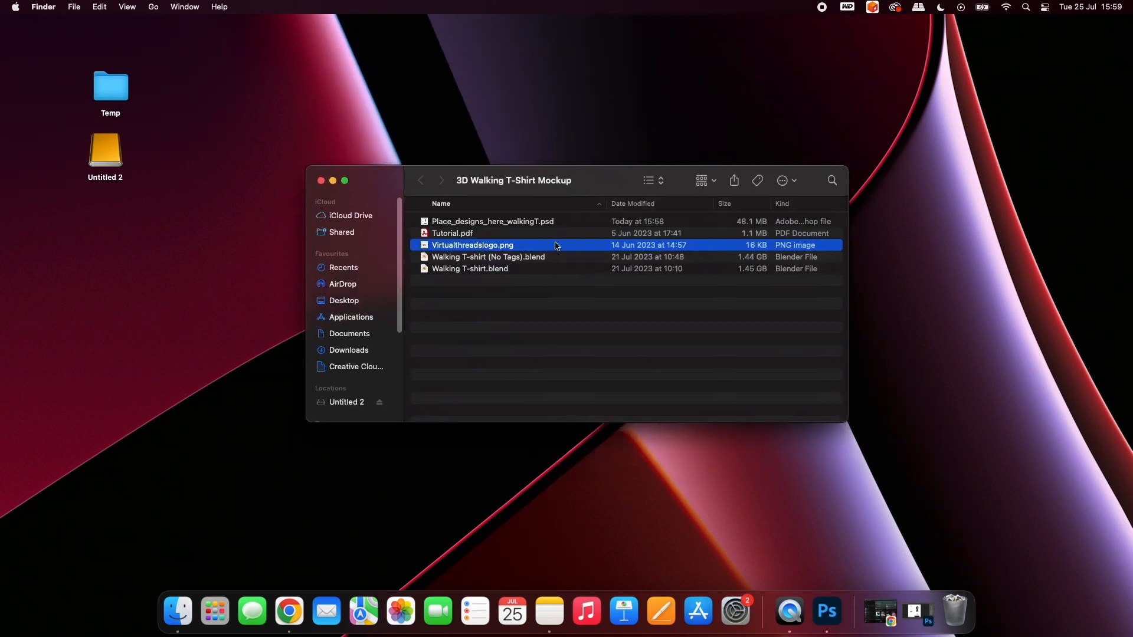
pyautogui.click(521, 258)
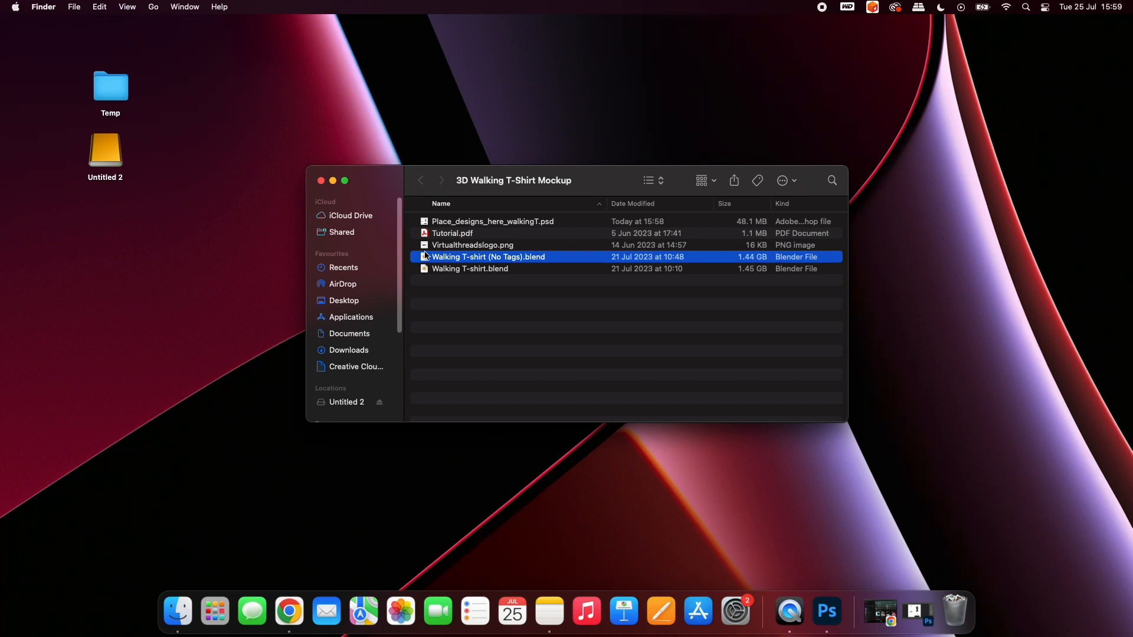
pyautogui.click(465, 271)
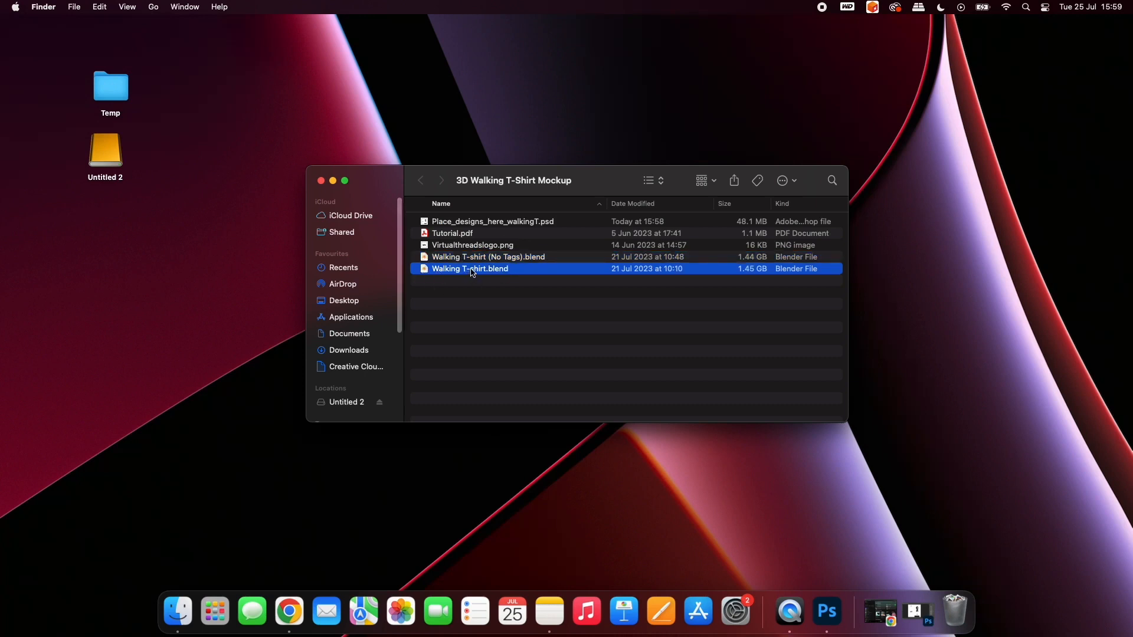
pyautogui.doubleClick(473, 270)
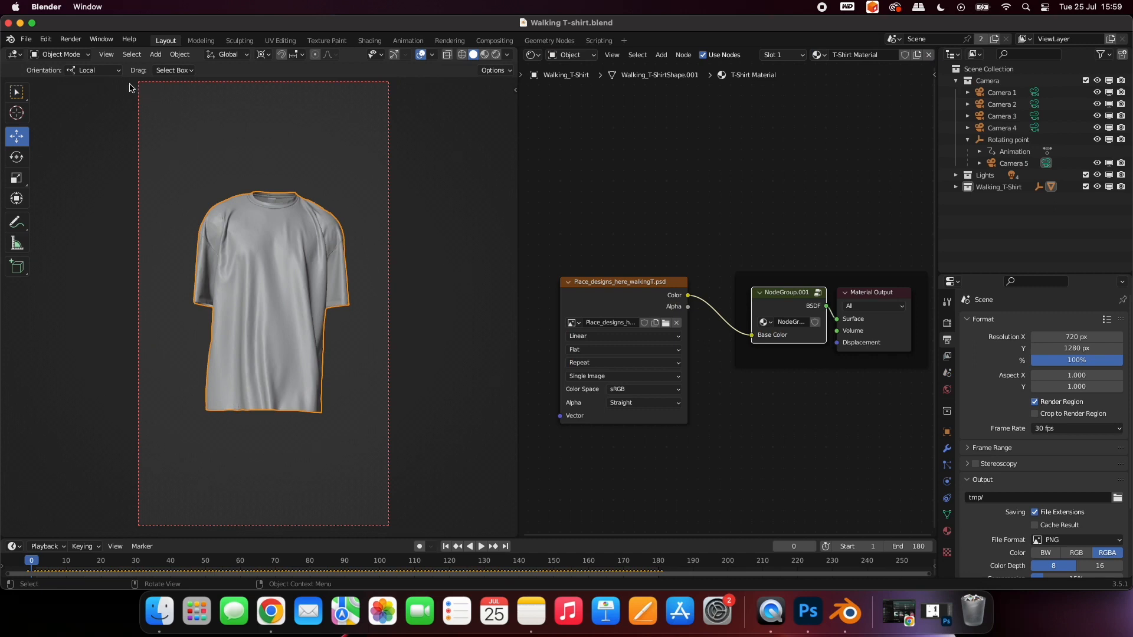
# - Check the Cycles render devices in the system preferences, close them, and show the scene's render settings
pyautogui.click(46, 41)
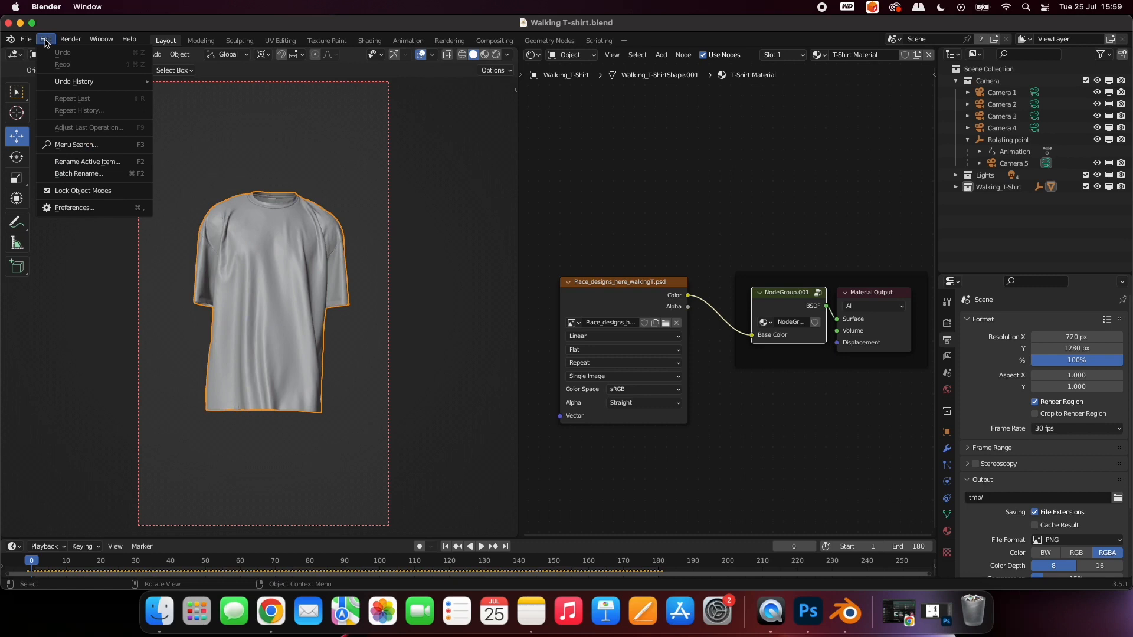
pyautogui.click(76, 207)
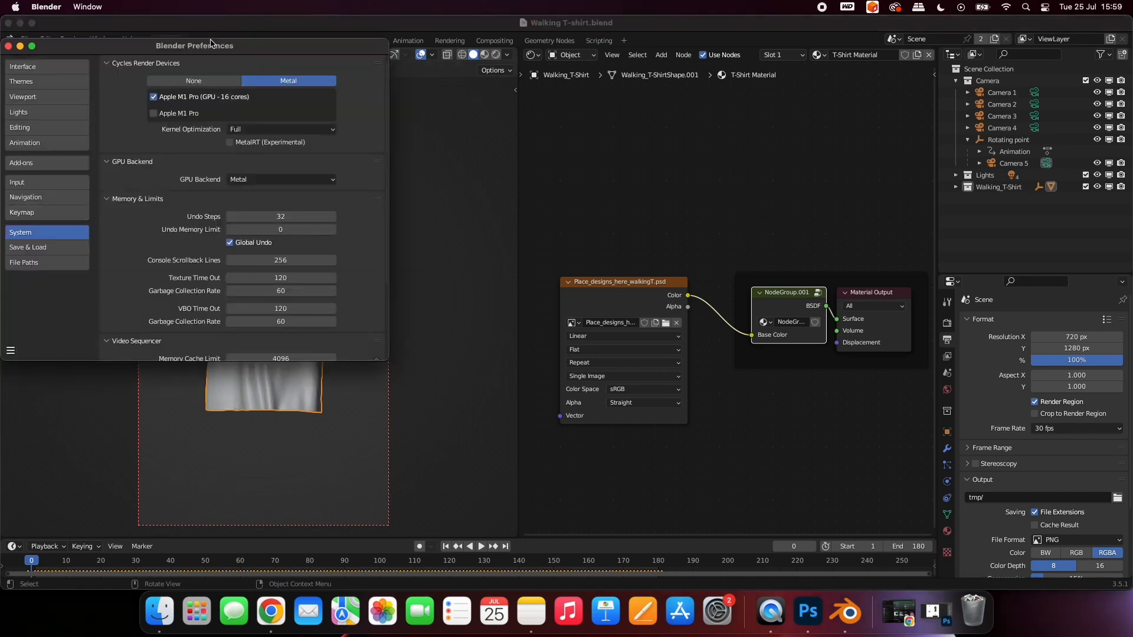
pyautogui.moveTo(210, 43); pyautogui.dragTo(385, 48)
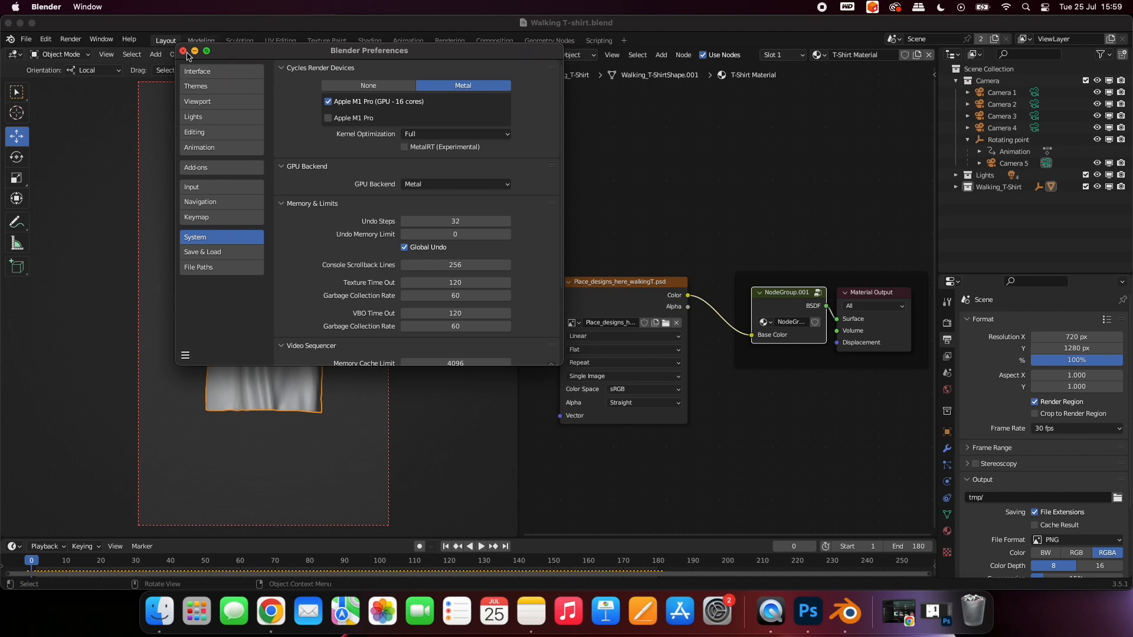
pyautogui.click(183, 52)
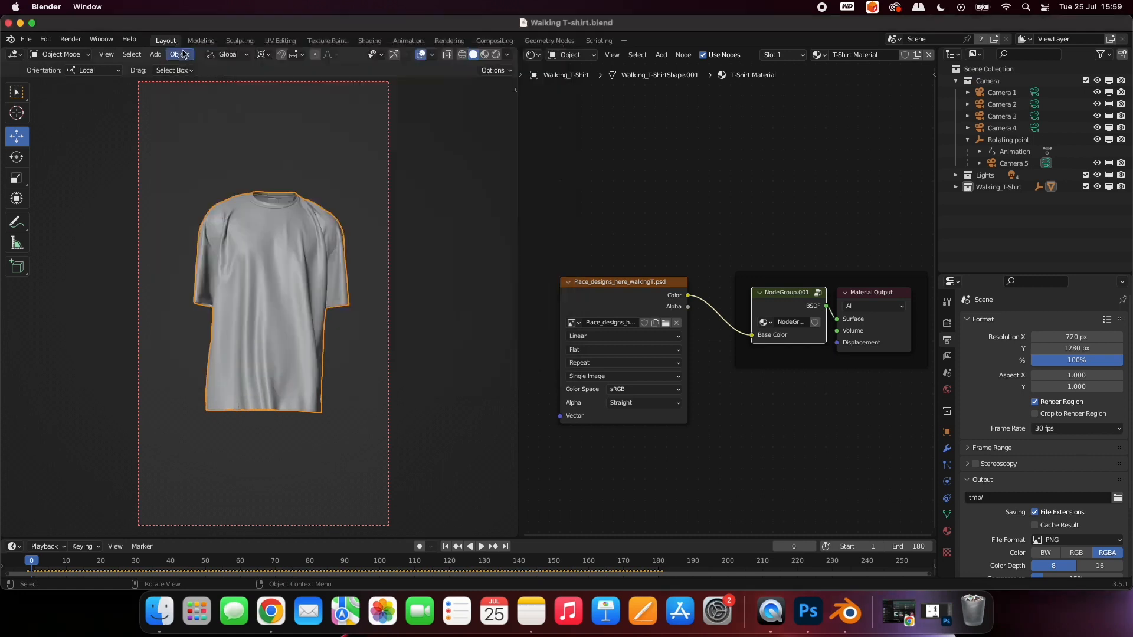
pyautogui.click(948, 324)
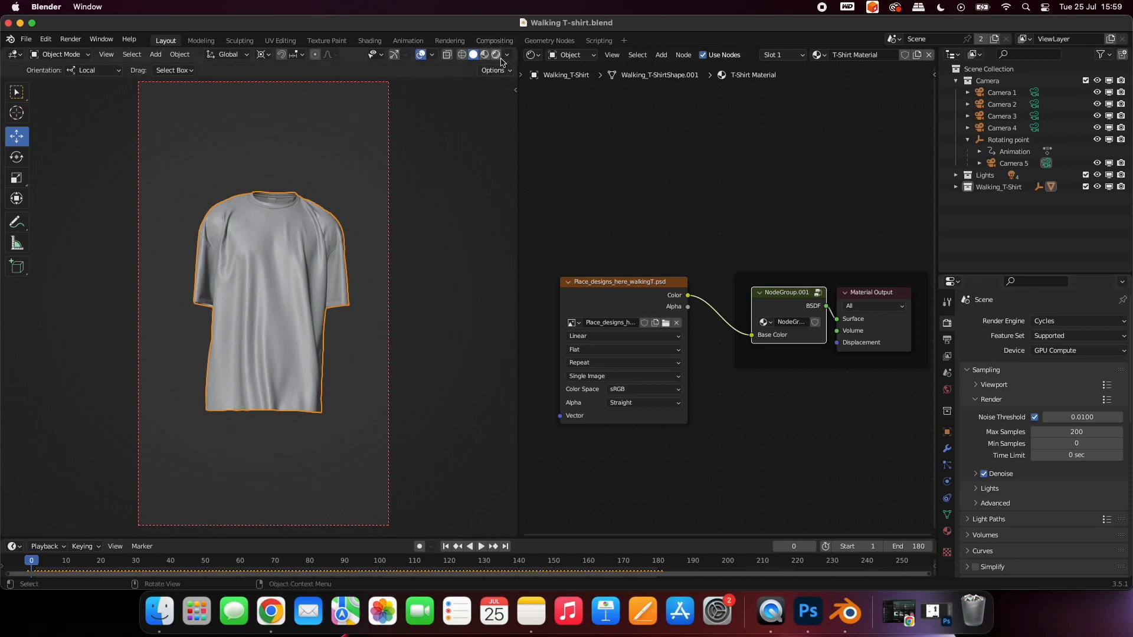
# - Preview the T-shirt in rendered viewport shading at frames 20, 59, 97 and 138, and return to frame 0
pyautogui.click(496, 55)
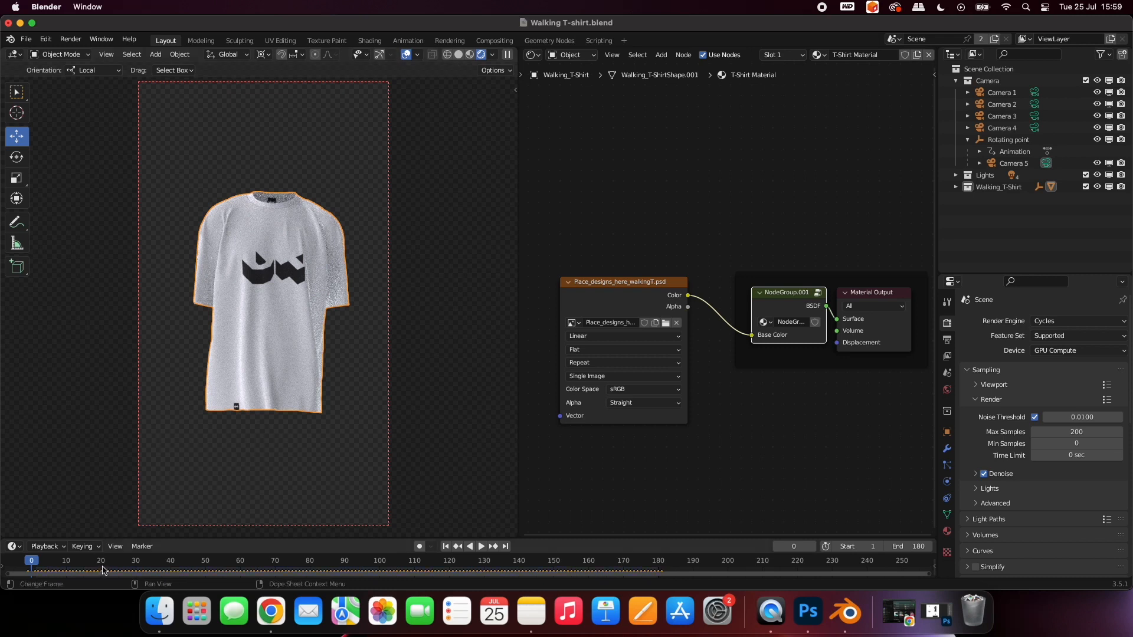
pyautogui.click(101, 562)
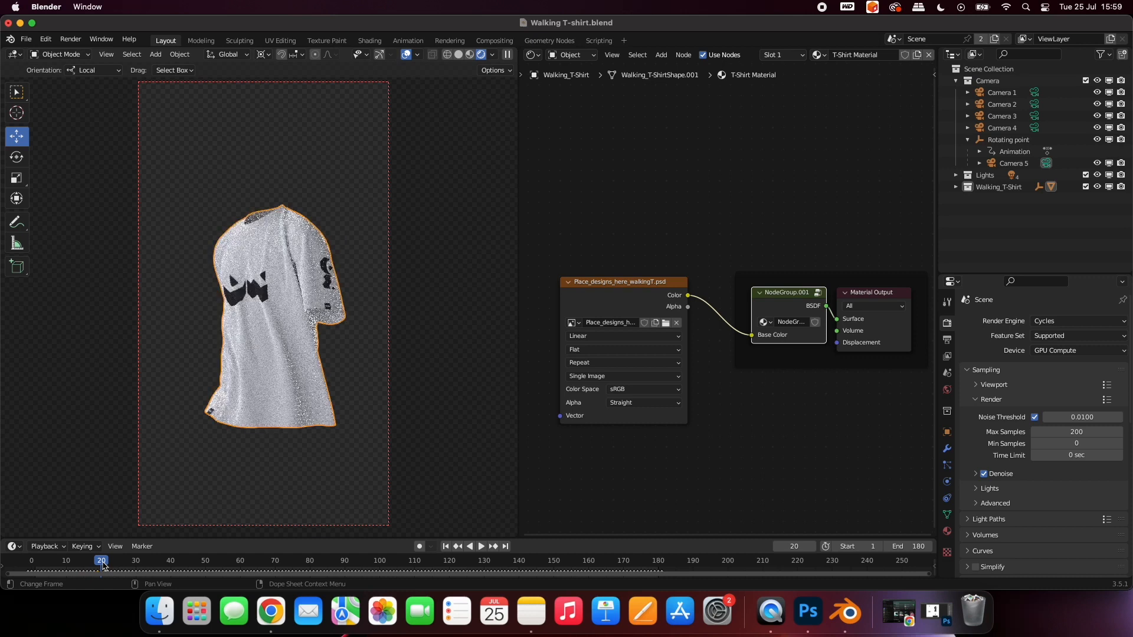
pyautogui.click(237, 565)
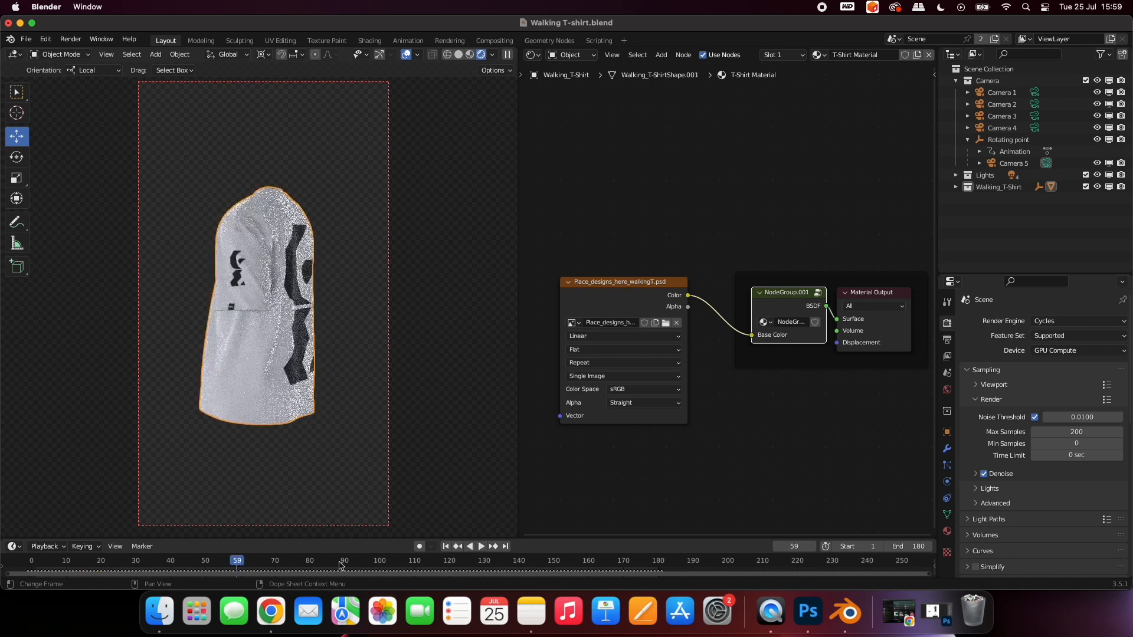
pyautogui.click(367, 565)
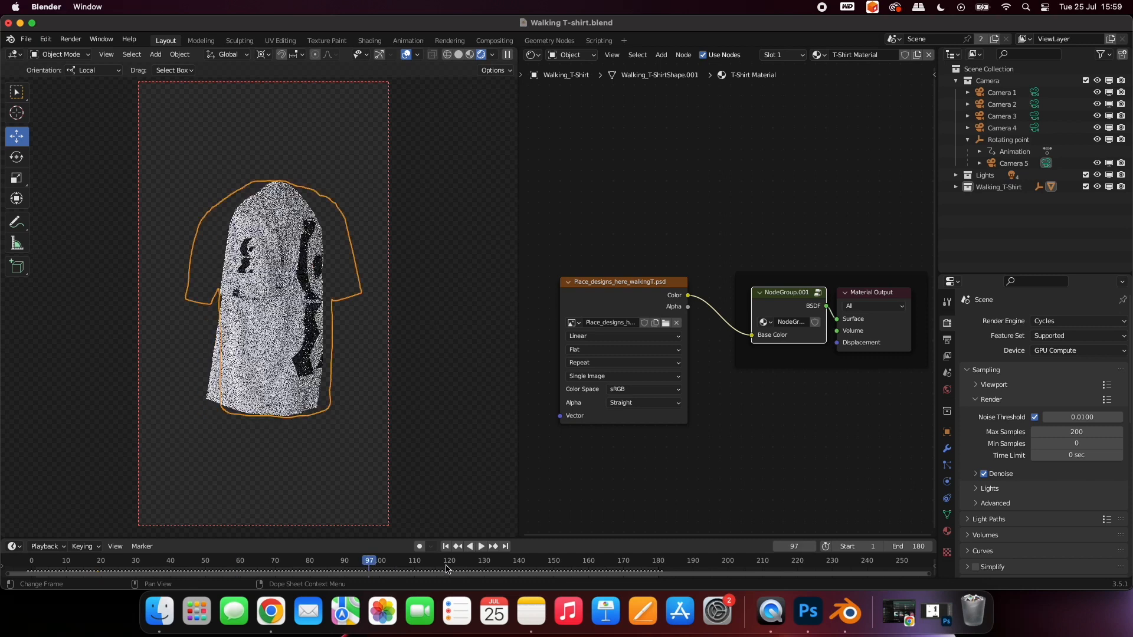
pyautogui.click(512, 567)
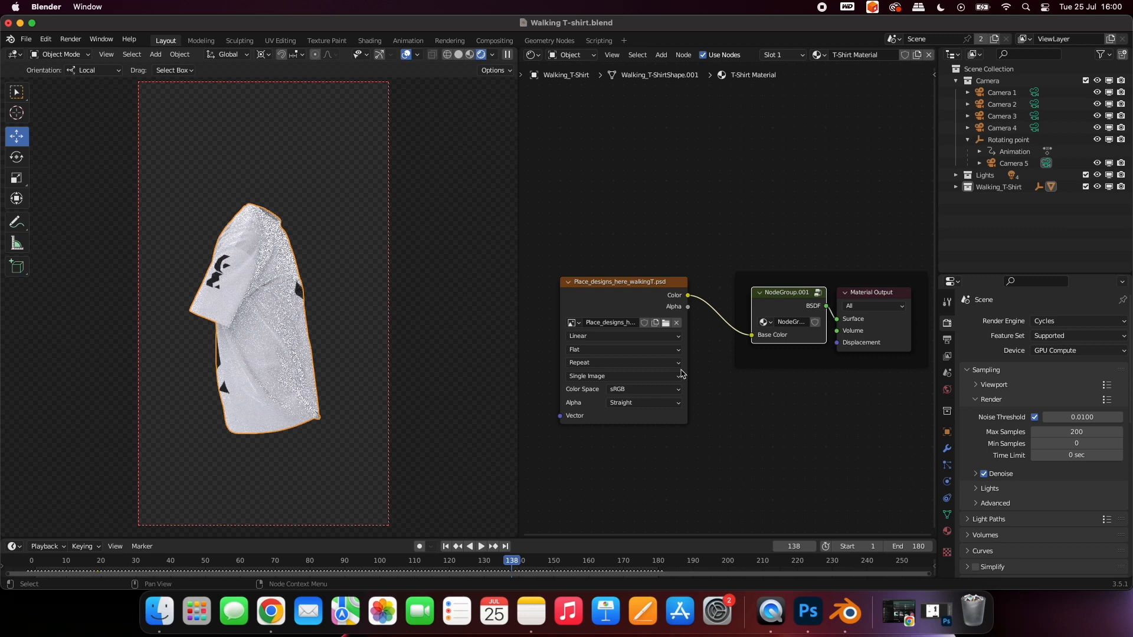
pyautogui.click(33, 564)
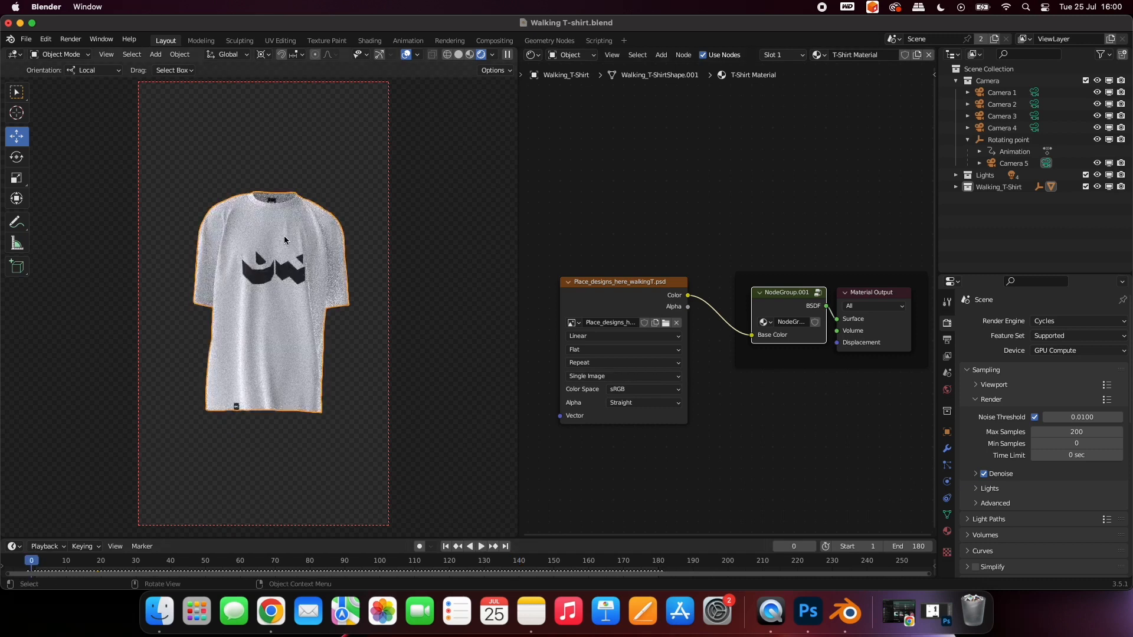
# - Switch to Photoshop and change the T-Shirt Color (UNHIDE) shape's fill to a light pink with hue 305°
pyautogui.click(808, 612)
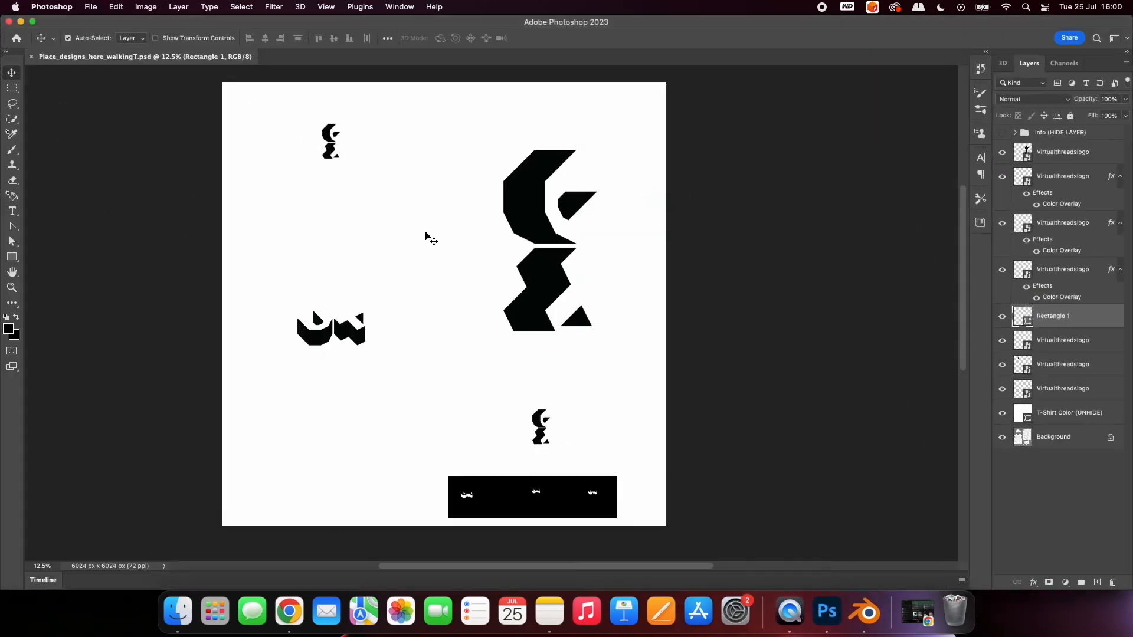
pyautogui.click(419, 143)
pyautogui.press('a')
pyautogui.click(176, 38)
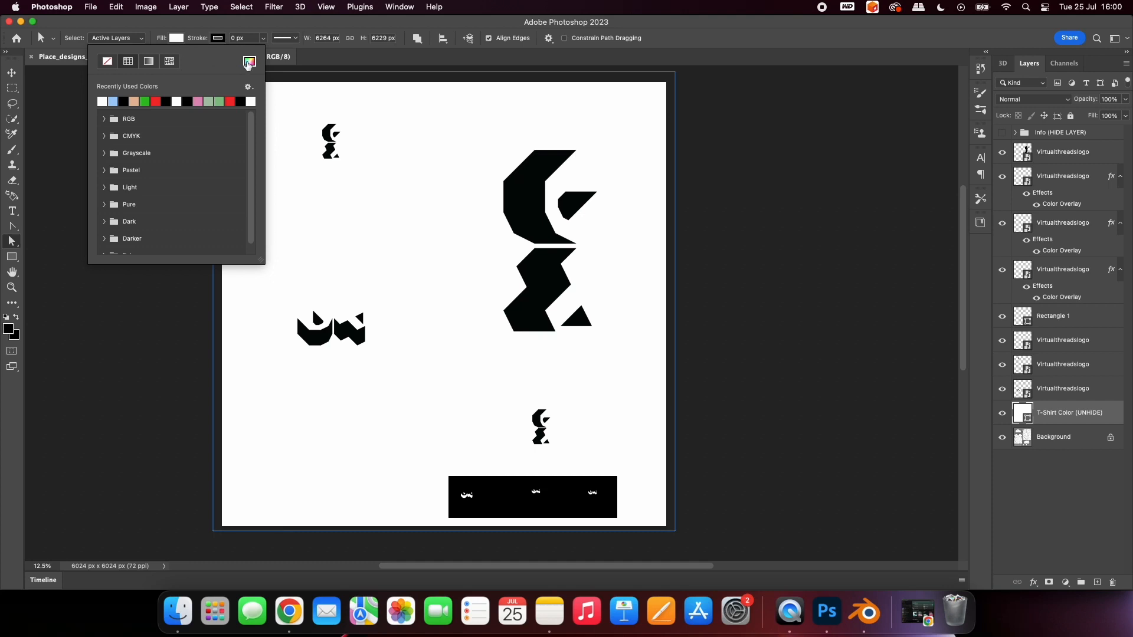
pyautogui.click(250, 62)
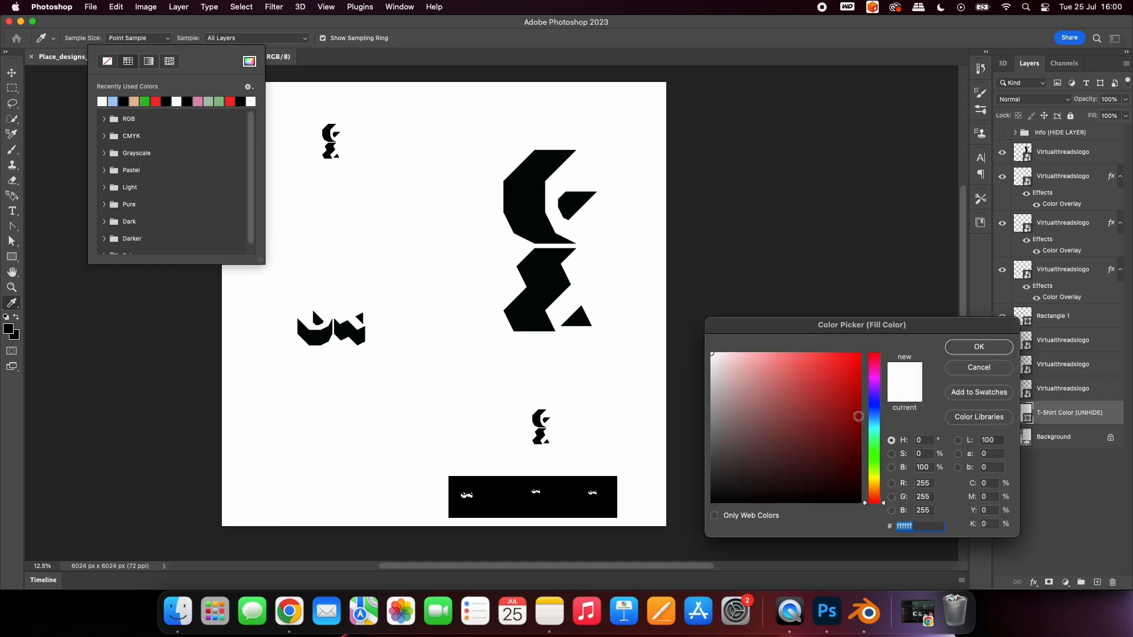
pyautogui.click(875, 449)
pyautogui.moveTo(875, 453); pyautogui.dragTo(875, 489)
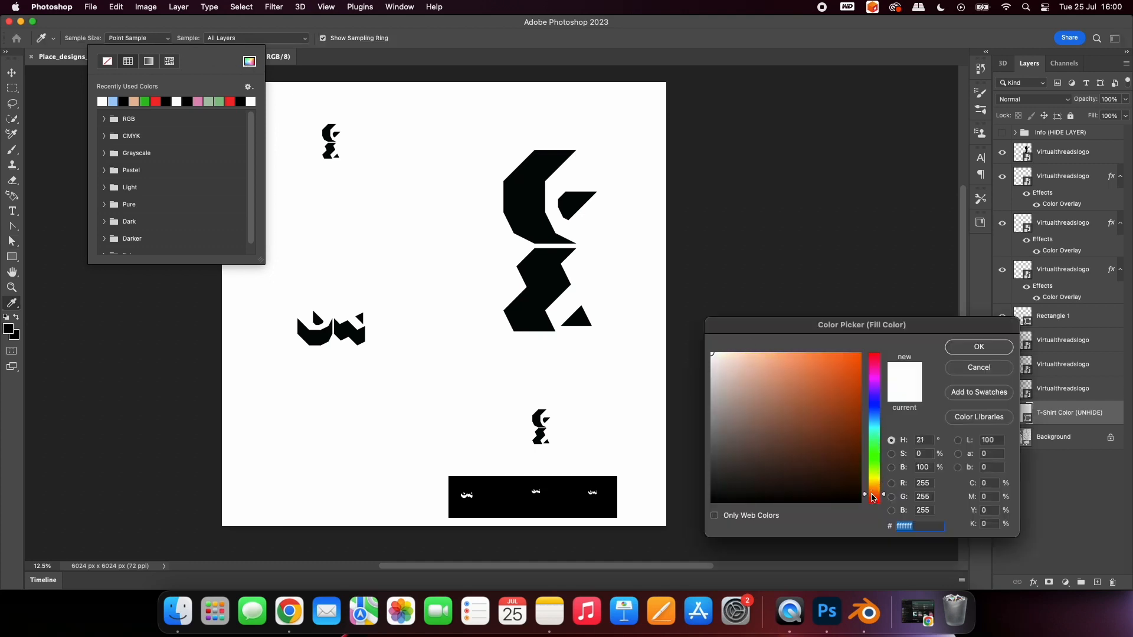
pyautogui.click(874, 376)
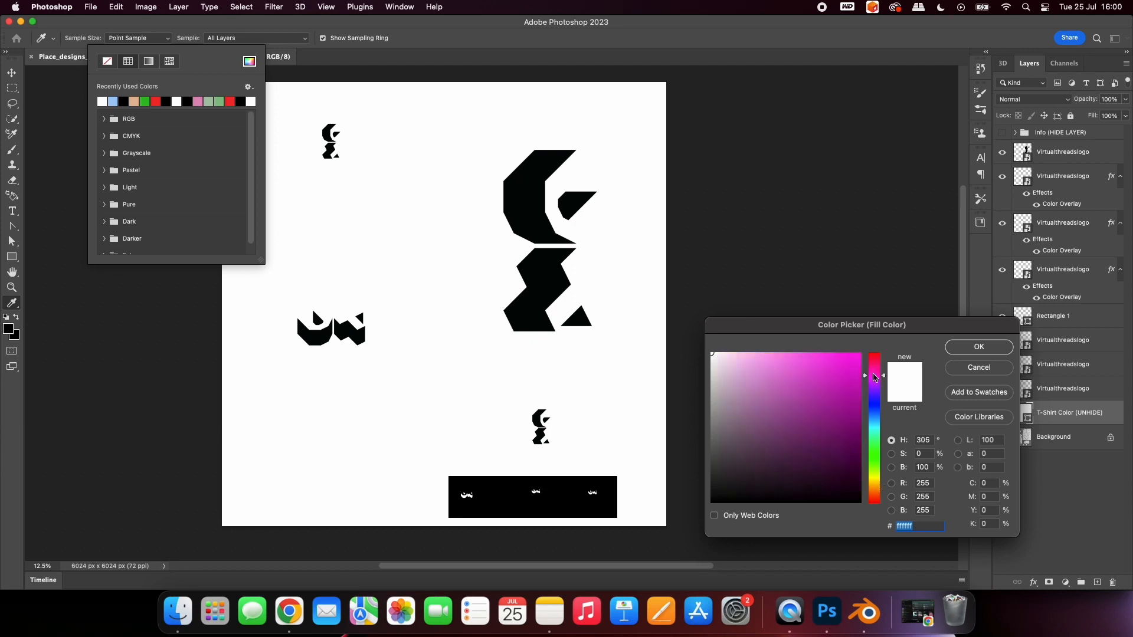
pyautogui.click(752, 354)
pyautogui.click(979, 348)
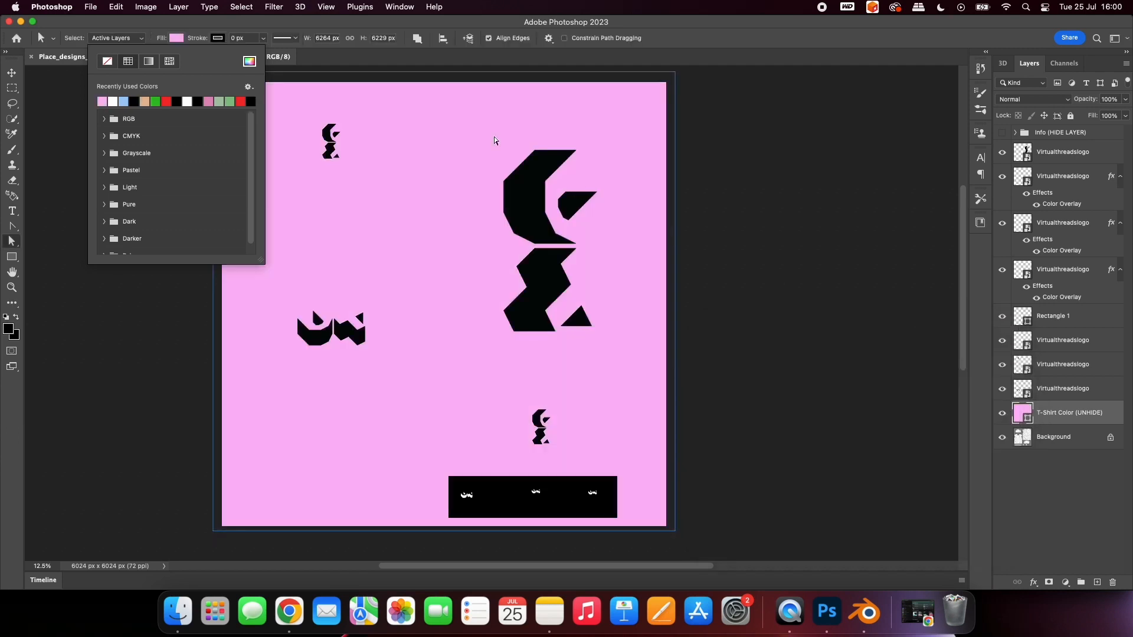
# - Save Place_designs_here_walkingT.psd with the pink T-shirt color
pyautogui.click(92, 7)
pyautogui.click(403, 137)
pyautogui.click(66, 132)
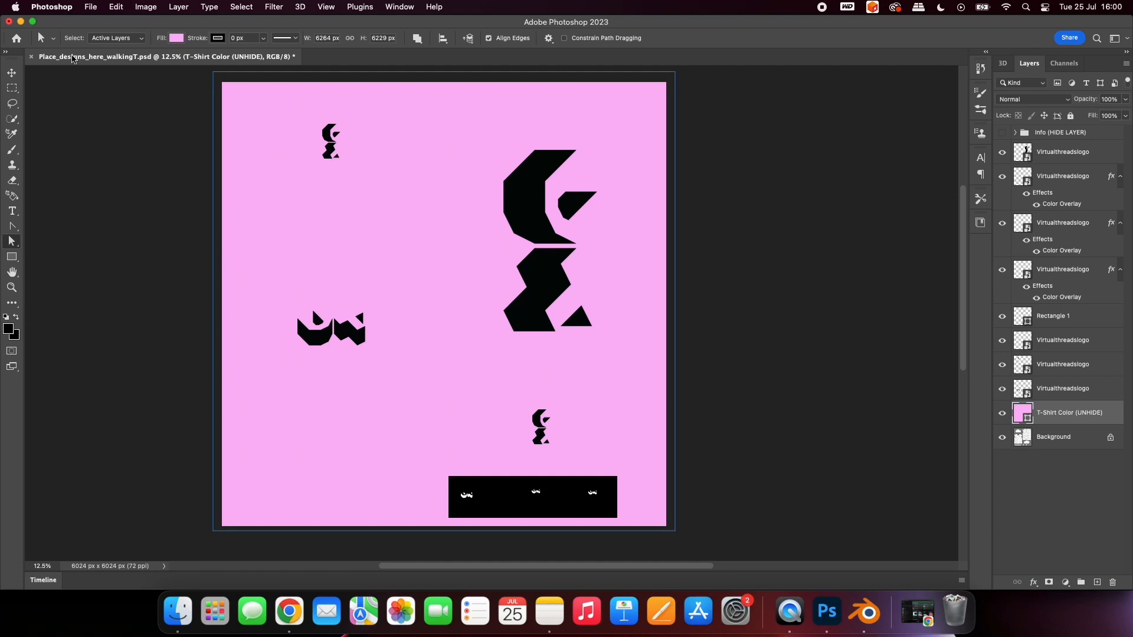
pyautogui.click(88, 7)
pyautogui.click(103, 125)
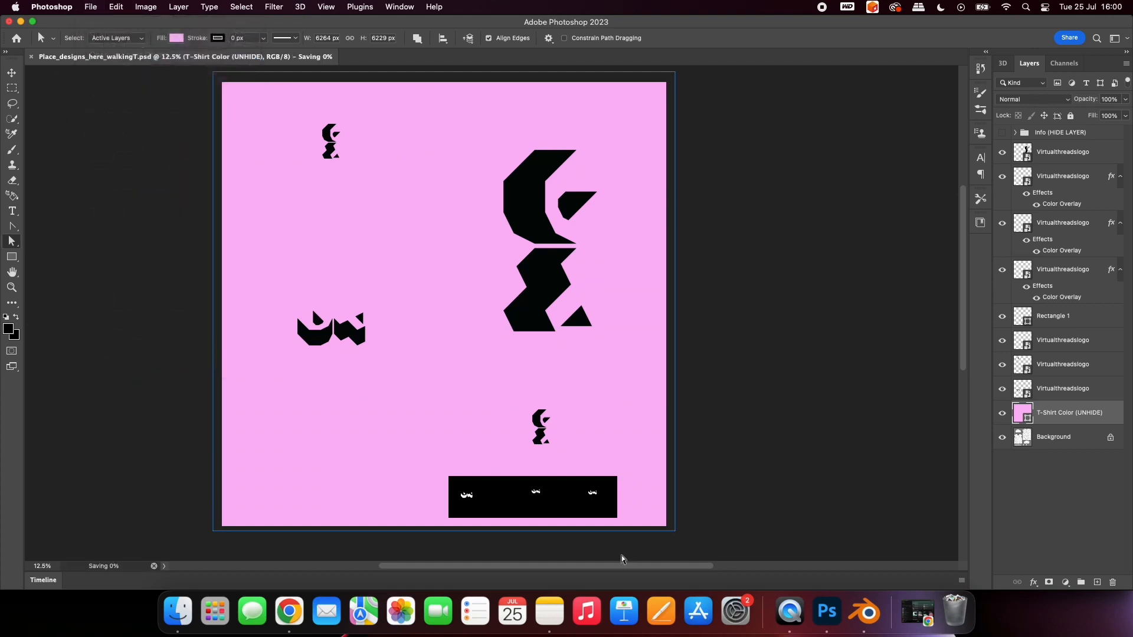
# - Switch to Blender and refresh the T-shirt preview by changing the viewport to solid shading and back to rendered
pyautogui.click(863, 614)
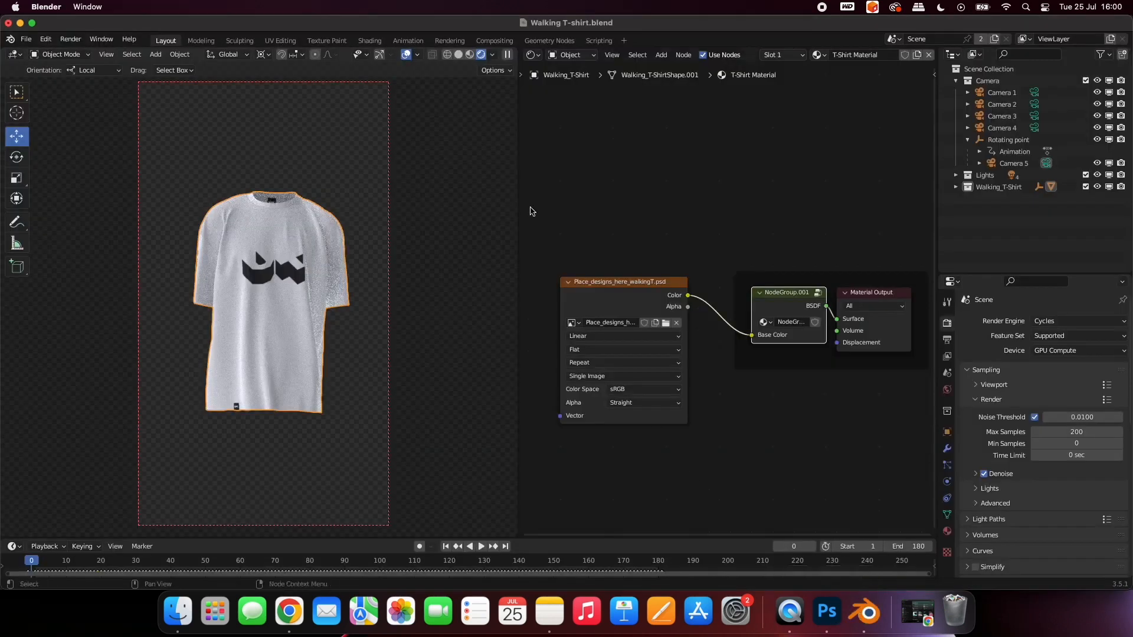
pyautogui.click(458, 55)
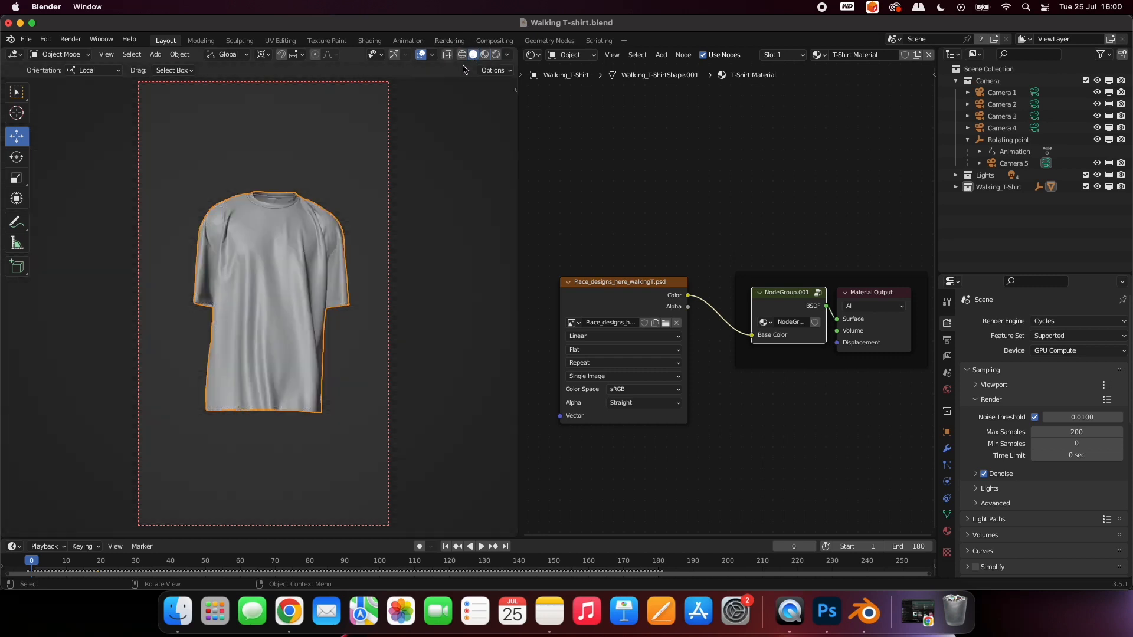
pyautogui.click(496, 55)
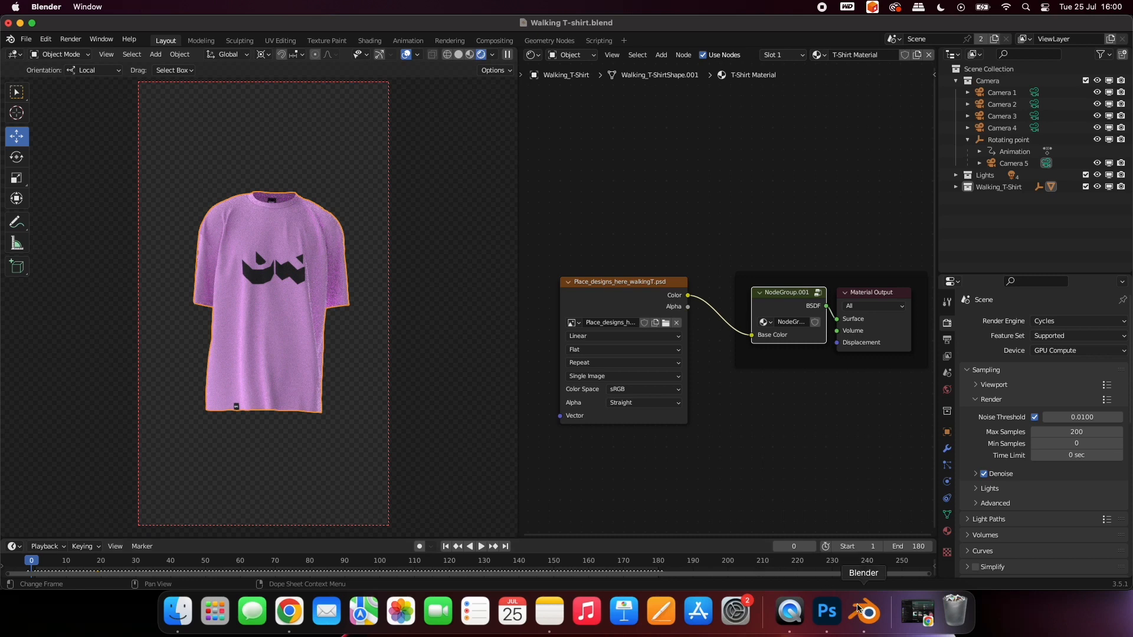
# - Switch to Photoshop, set the T-Shirt Color (UNHIDE) shape's fill back to white (ffffff) and save the PSD
pyautogui.click(827, 612)
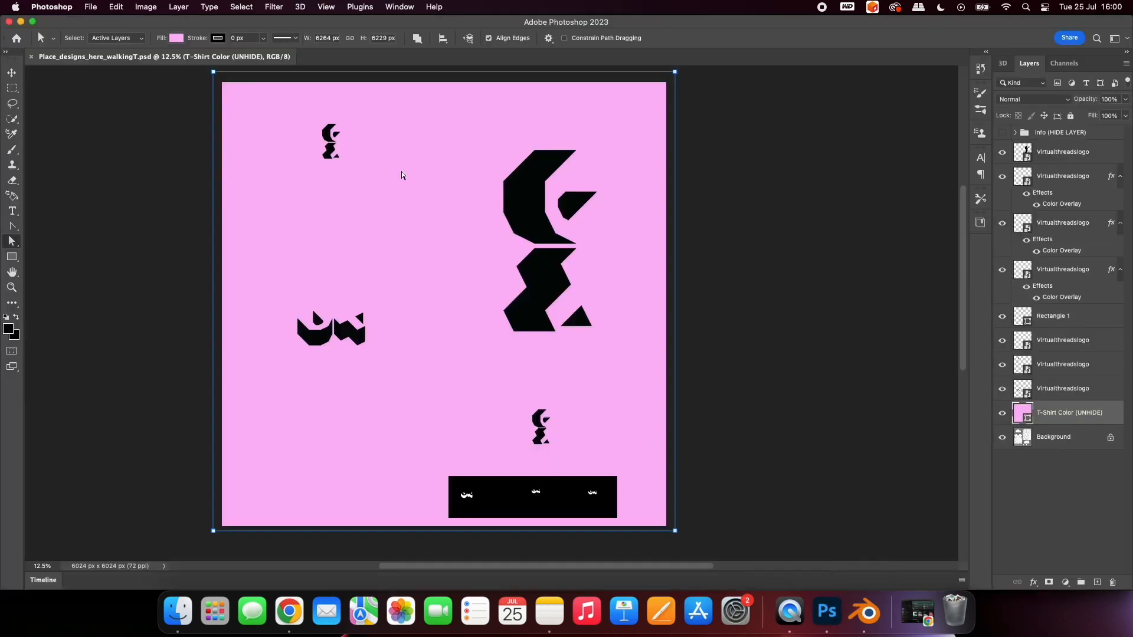
pyautogui.click(175, 38)
pyautogui.click(249, 61)
pyautogui.click(713, 355)
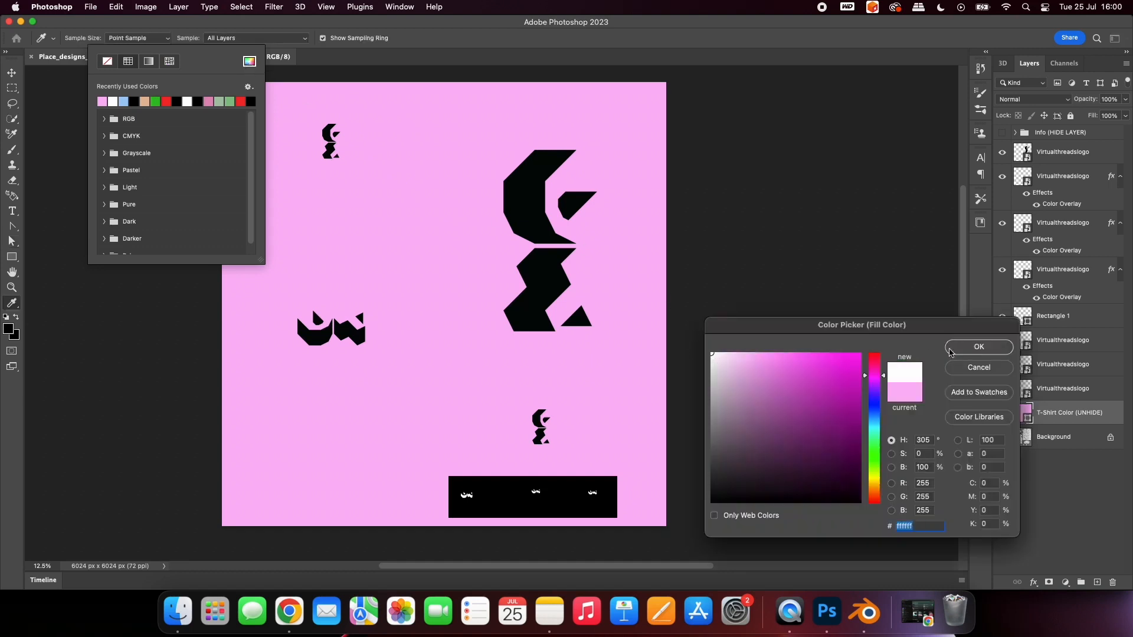
pyautogui.click(979, 347)
pyautogui.click(12, 72)
pyautogui.click(90, 6)
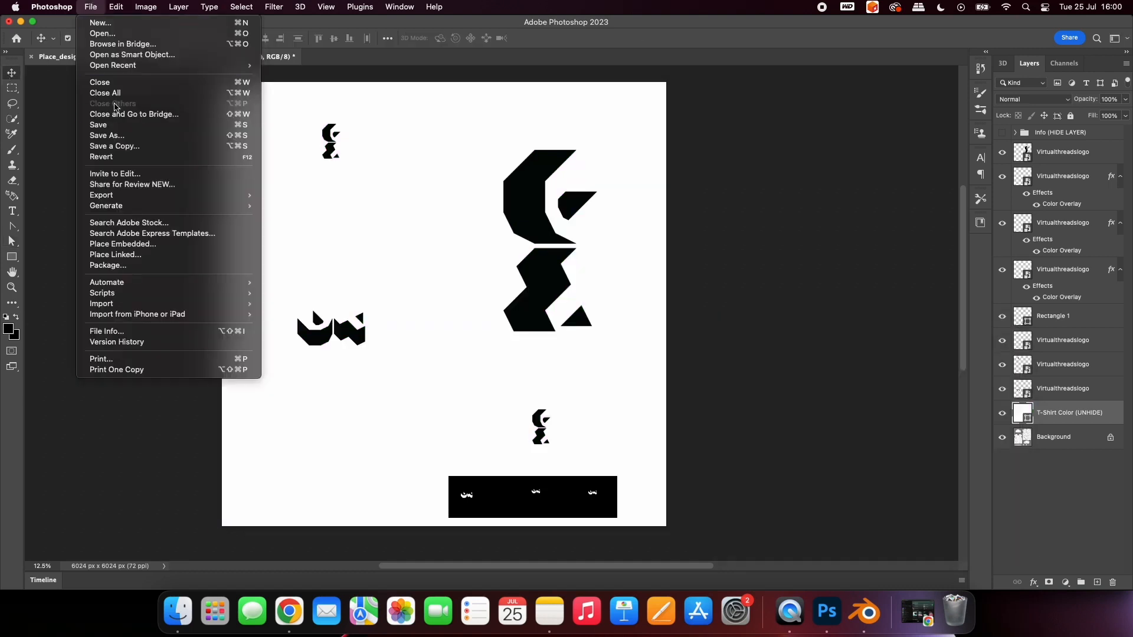
pyautogui.click(103, 125)
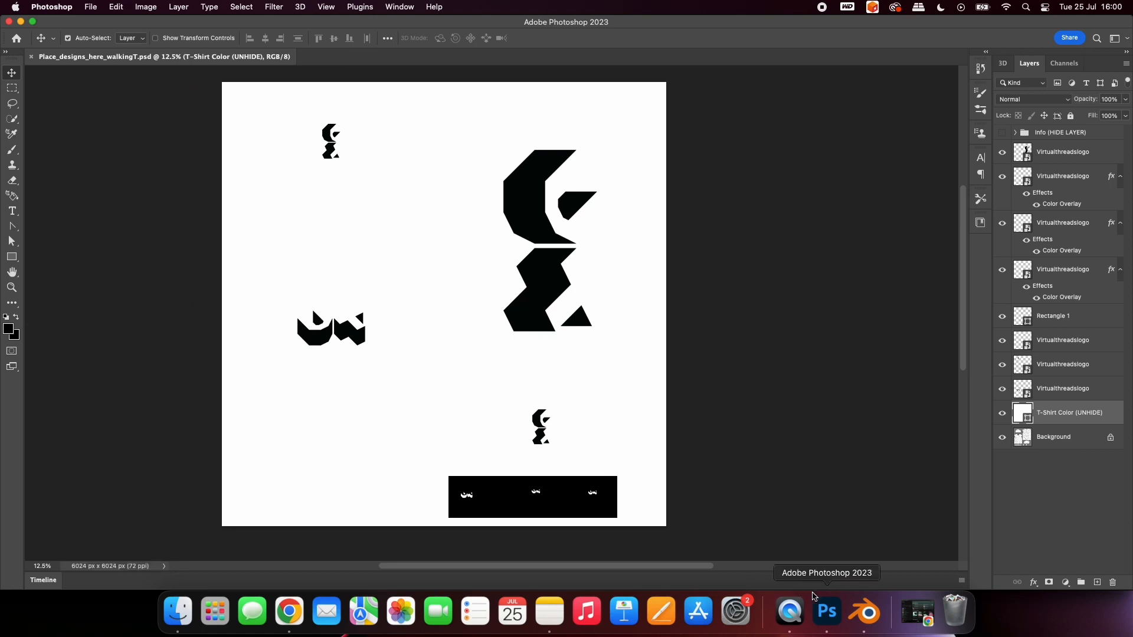
# - Hide the T-Shirt Color (UNHIDE) layer in Photoshop and scale the front panel's logo to about 166%, centered on the chest
pyautogui.click(866, 613)
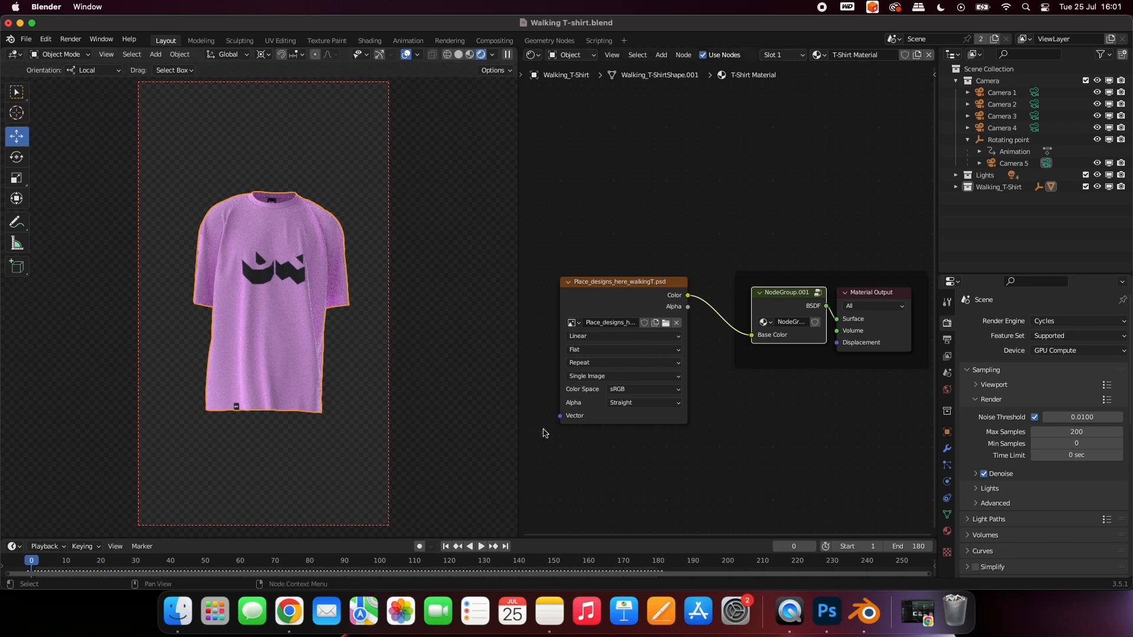
pyautogui.click(827, 612)
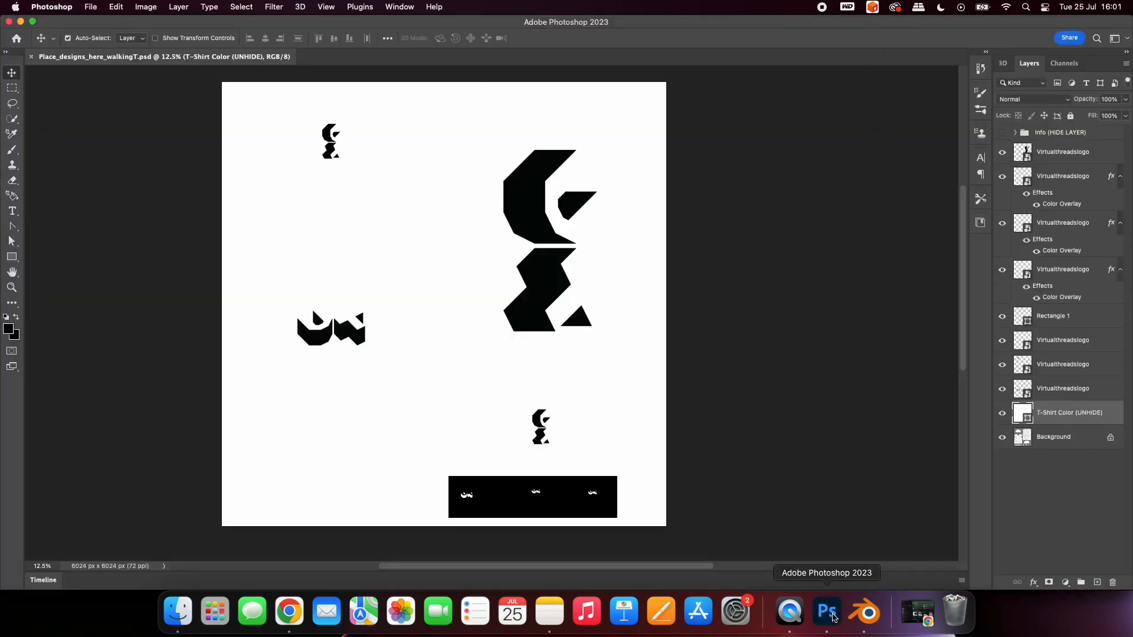
pyautogui.click(351, 331)
pyautogui.click(1002, 413)
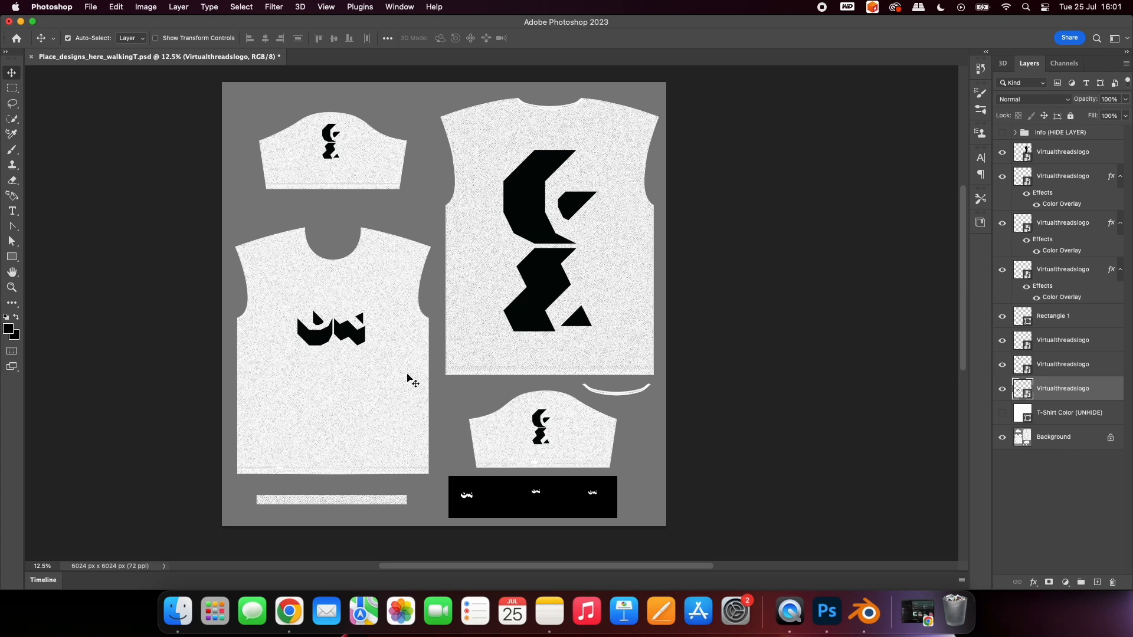
pyautogui.hotkey('ctrl', 't')
pyautogui.moveTo(398, 271); pyautogui.dragTo(461, 237)
pyautogui.moveTo(417, 267); pyautogui.dragTo(381, 298)
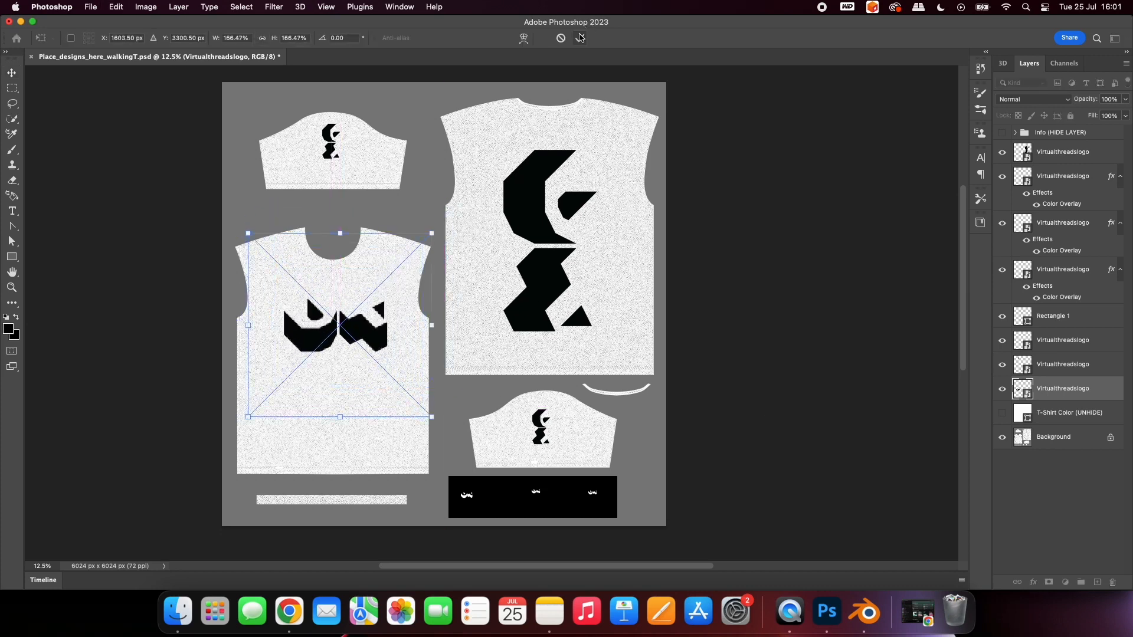
pyautogui.click(581, 38)
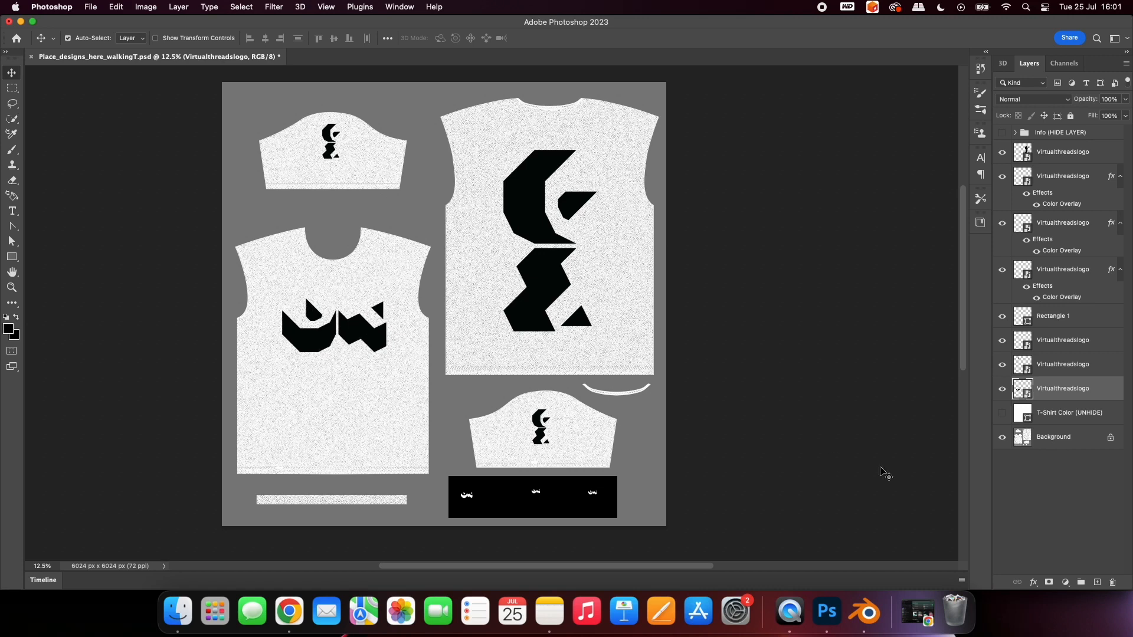
# - Unhide the T-Shirt Color (UNHIDE) layer and save Place_designs_here_walkingT.psd
pyautogui.click(1003, 413)
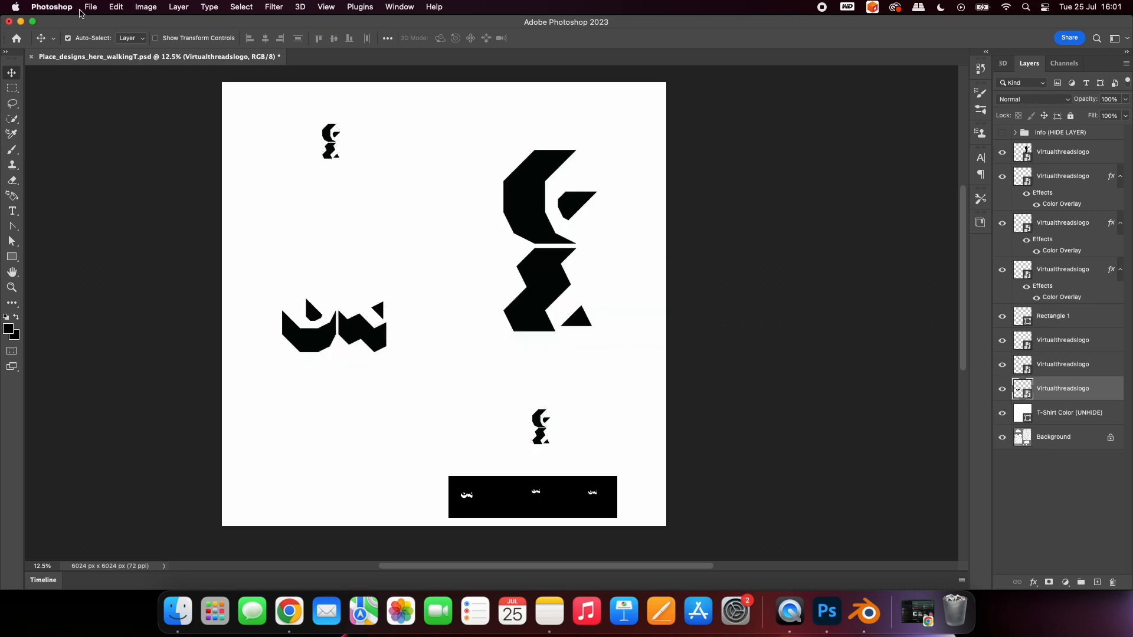
pyautogui.click(89, 7)
pyautogui.click(100, 121)
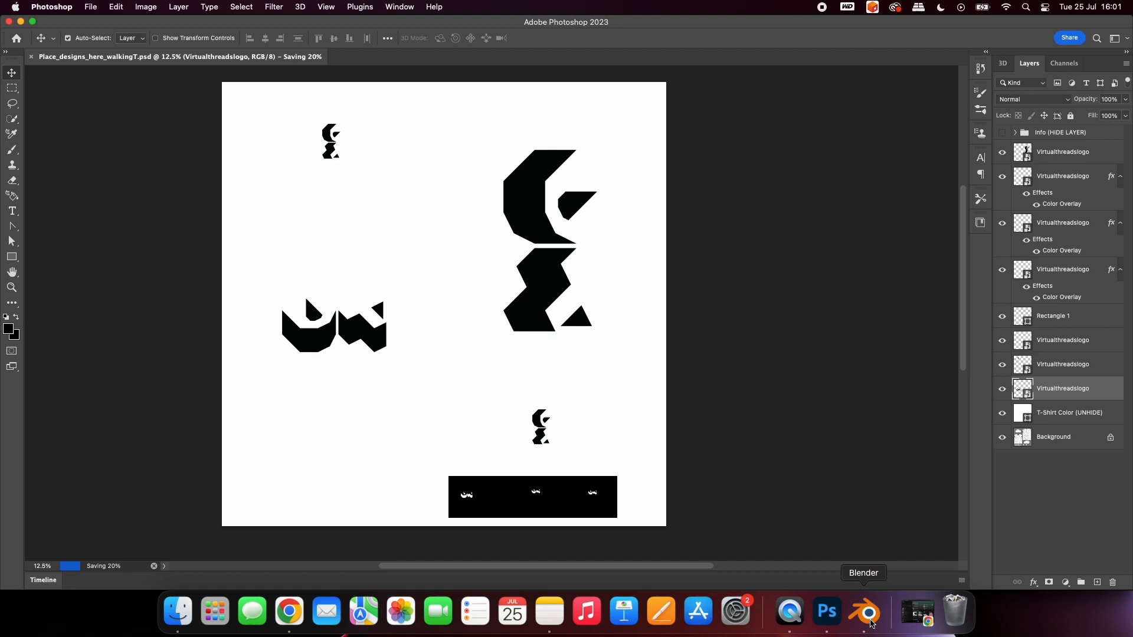
# - Switch to Blender and refresh the T-shirt with the enlarged chest logo by toggling the viewport shading back to rendered
pyautogui.click(866, 613)
pyautogui.click(459, 54)
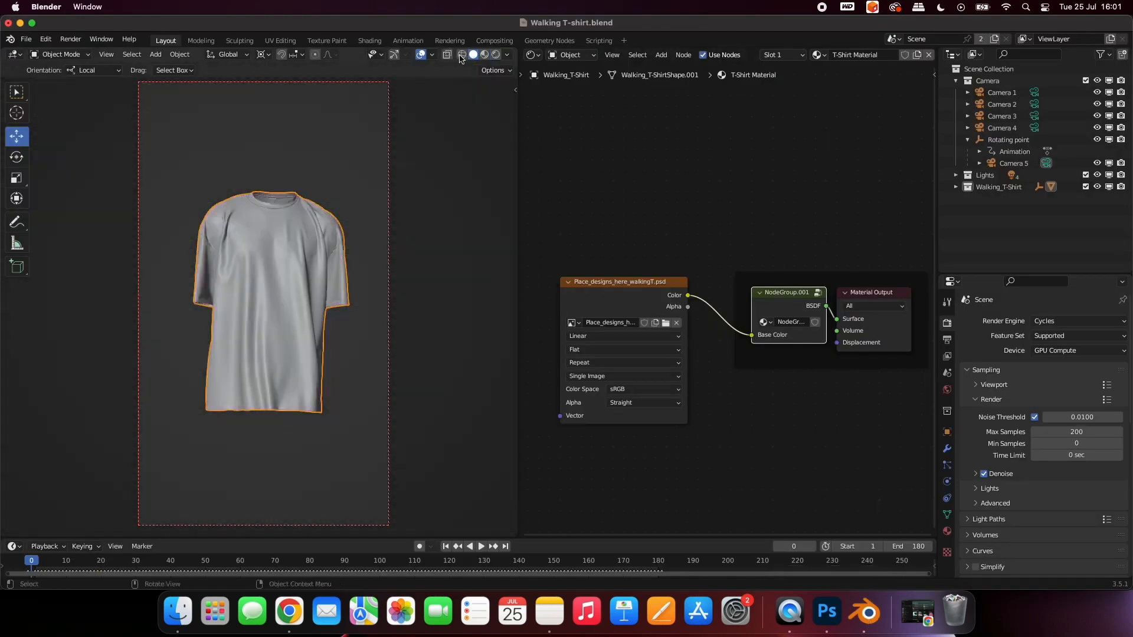
pyautogui.click(481, 54)
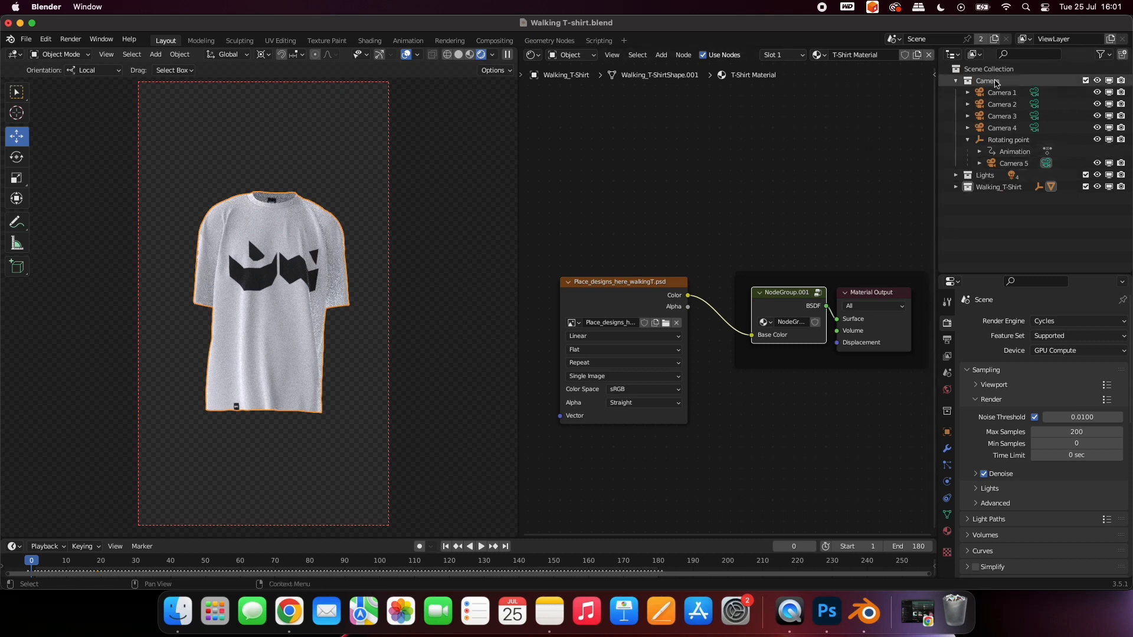
# - View the T-shirt through Camera 1, Camera 2, Camera 3 and Camera 4 in turn
pyautogui.click(1035, 93)
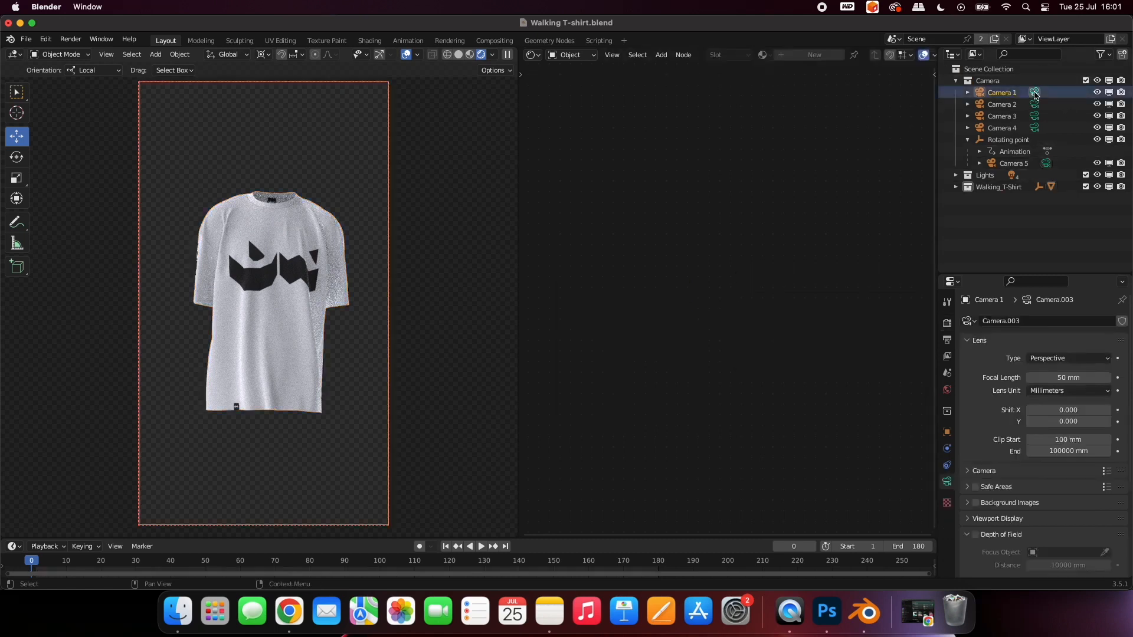
pyautogui.click(1034, 104)
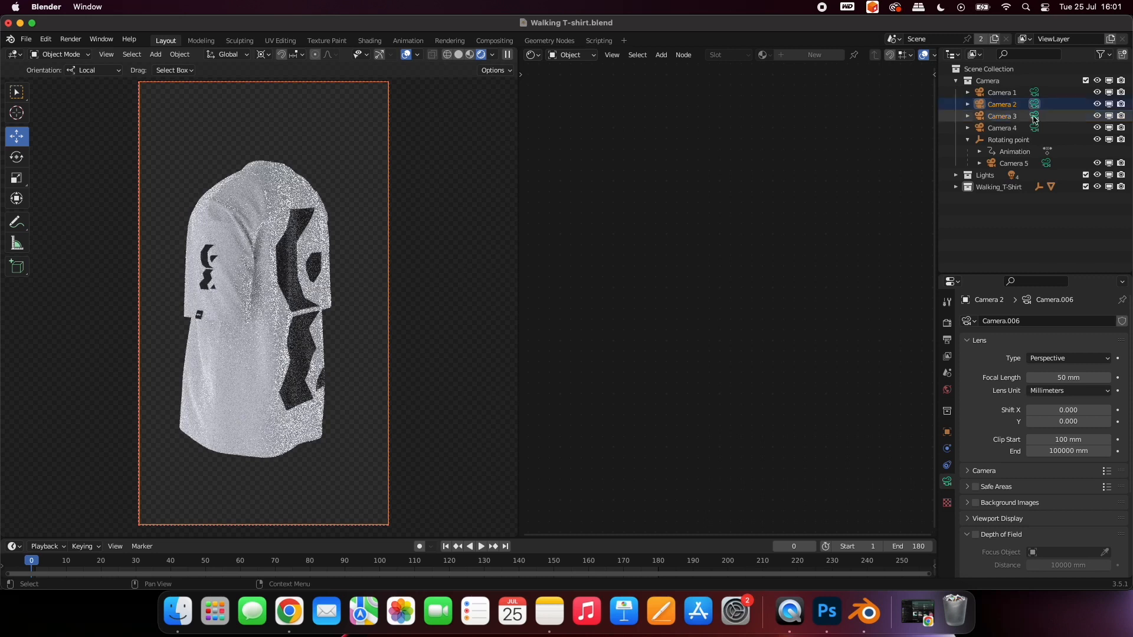
pyautogui.click(1034, 116)
pyautogui.click(1035, 128)
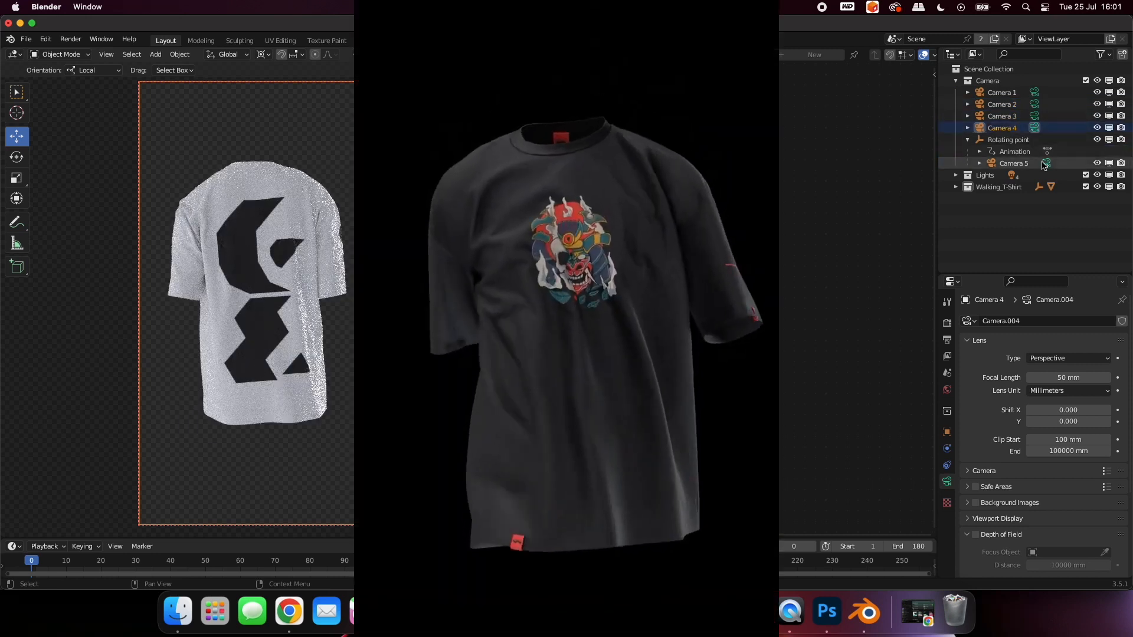
# - Preview the walking animation through Camera 1 at frames 57 and 93, and play it through Camera 2
pyautogui.click(1035, 93)
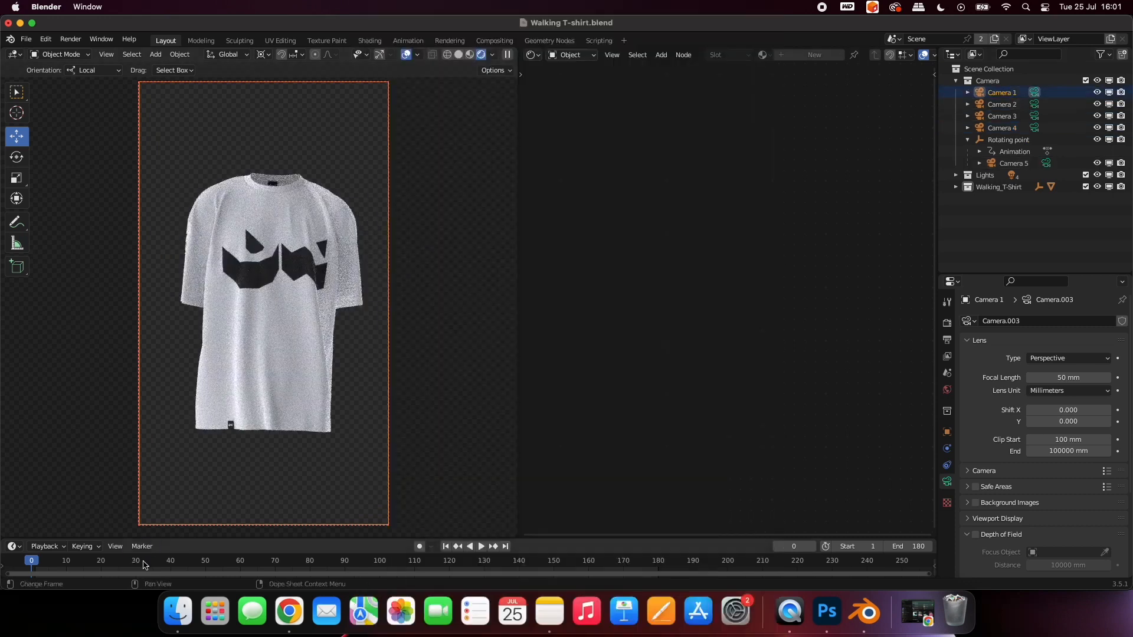
pyautogui.moveTo(134, 564); pyautogui.dragTo(229, 563)
pyautogui.click(355, 562)
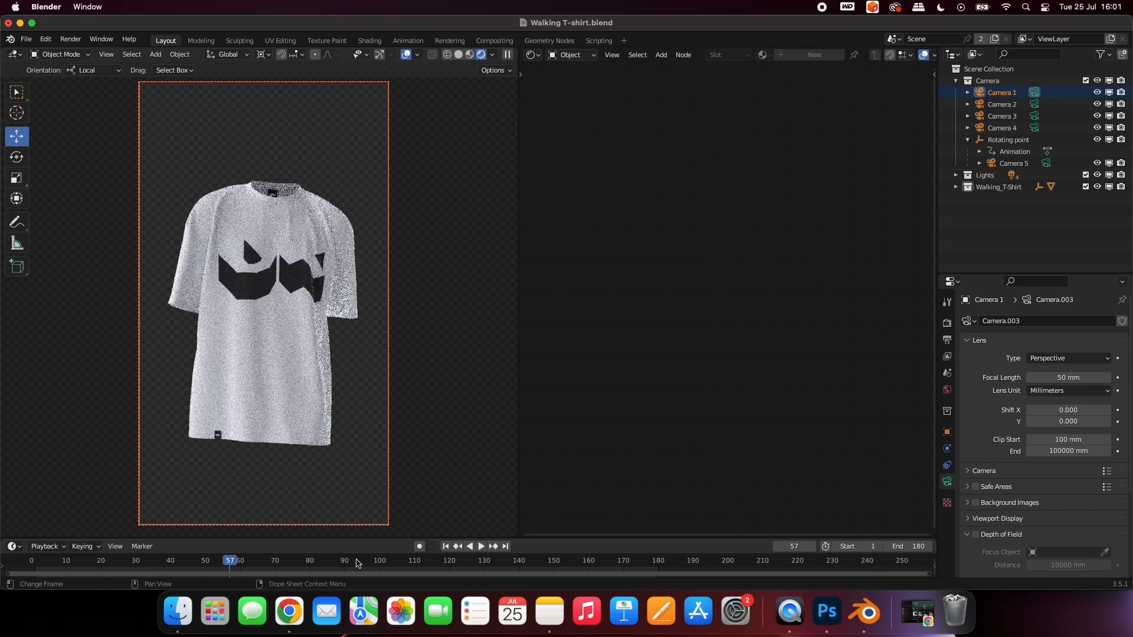
pyautogui.click(1034, 104)
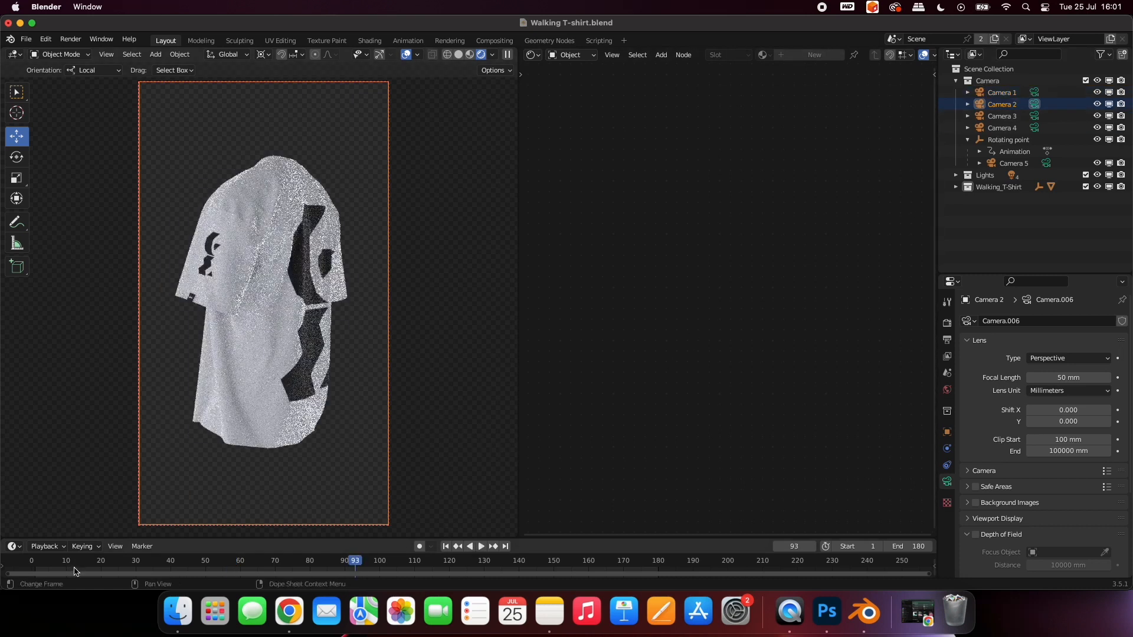
pyautogui.press('space')
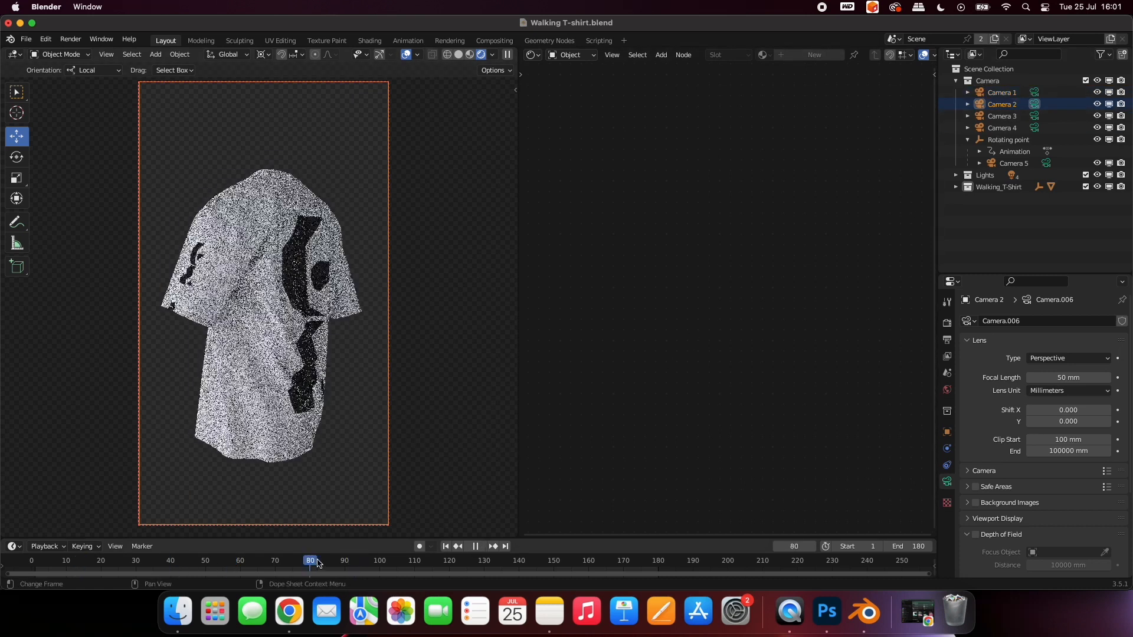
pyautogui.press('space')
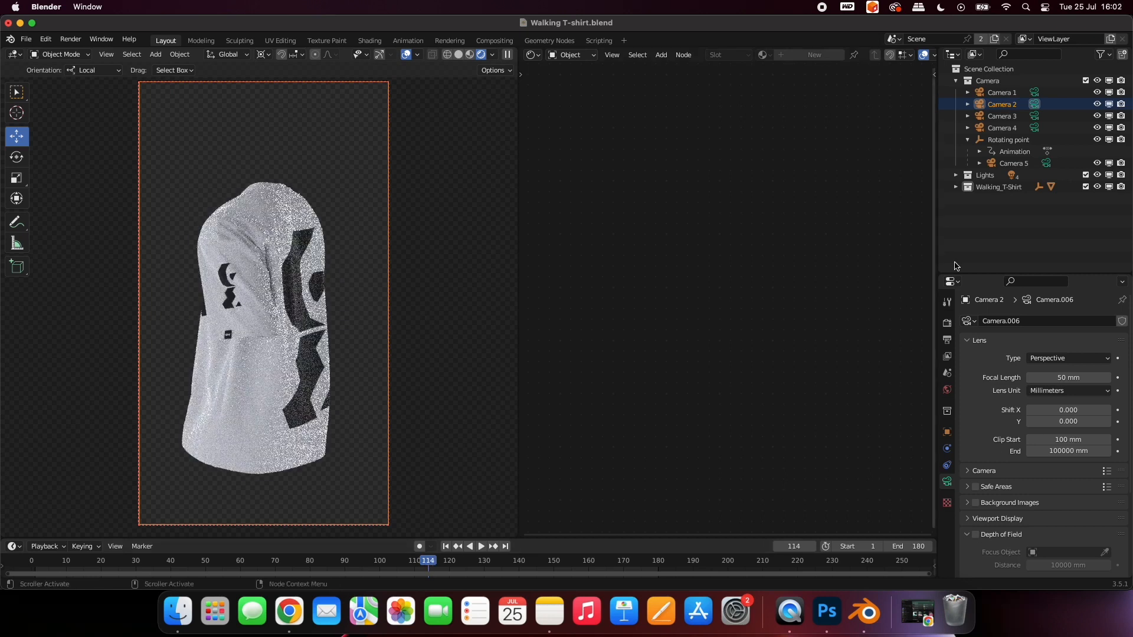
# - Play the walking animation through the rotating Camera 5 and scrub to frame 178
pyautogui.click(1047, 163)
pyautogui.click(90, 566)
pyautogui.press('space')
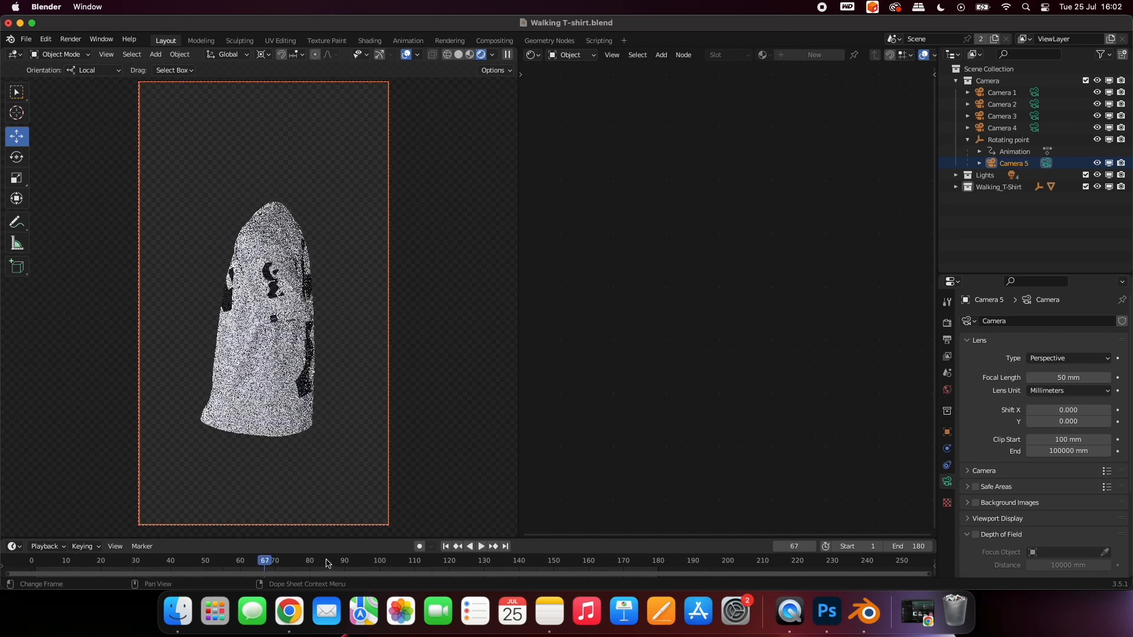
pyautogui.press('space')
pyautogui.moveTo(493, 561); pyautogui.dragTo(652, 564)
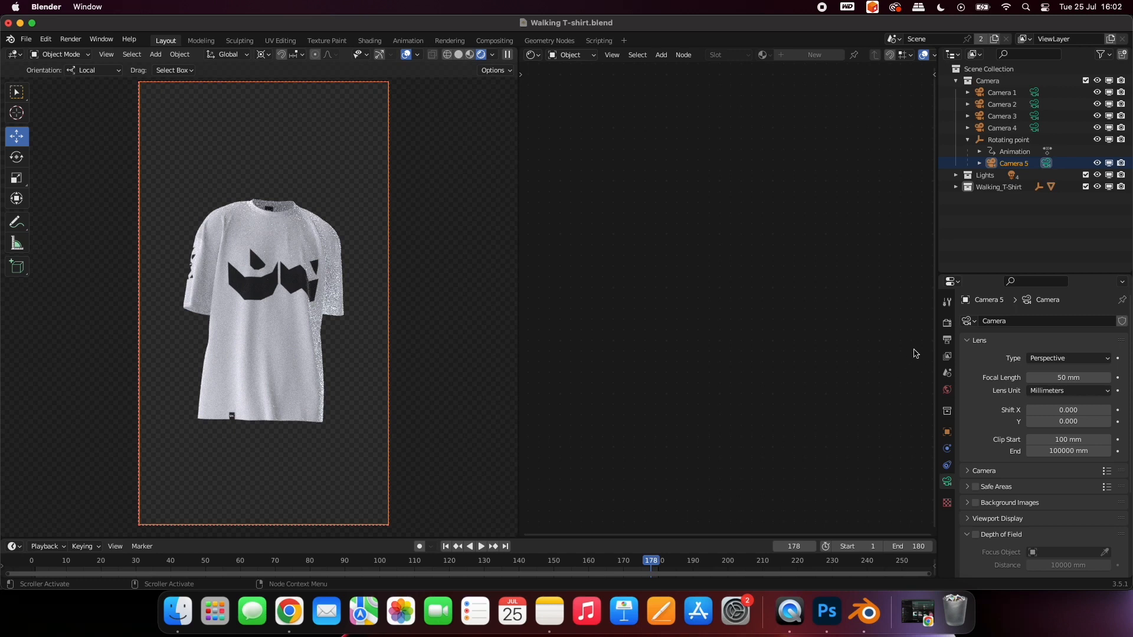
# - Examine the X and Y resolution in the scene's output settings
pyautogui.click(947, 323)
pyautogui.click(947, 340)
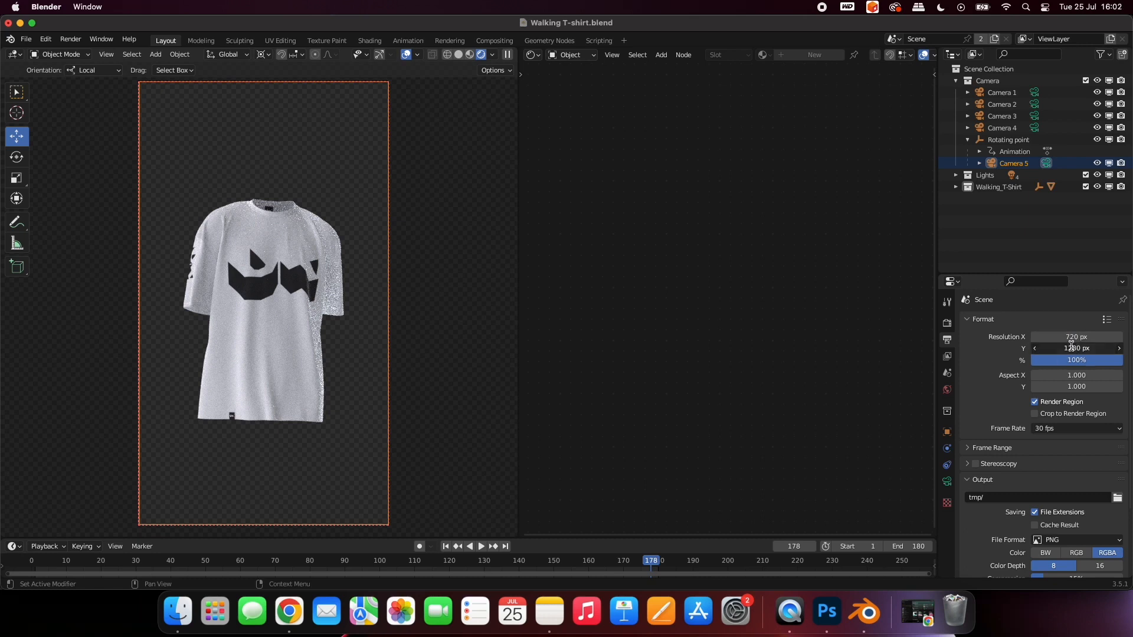
pyautogui.click(1073, 337)
pyautogui.click(994, 350)
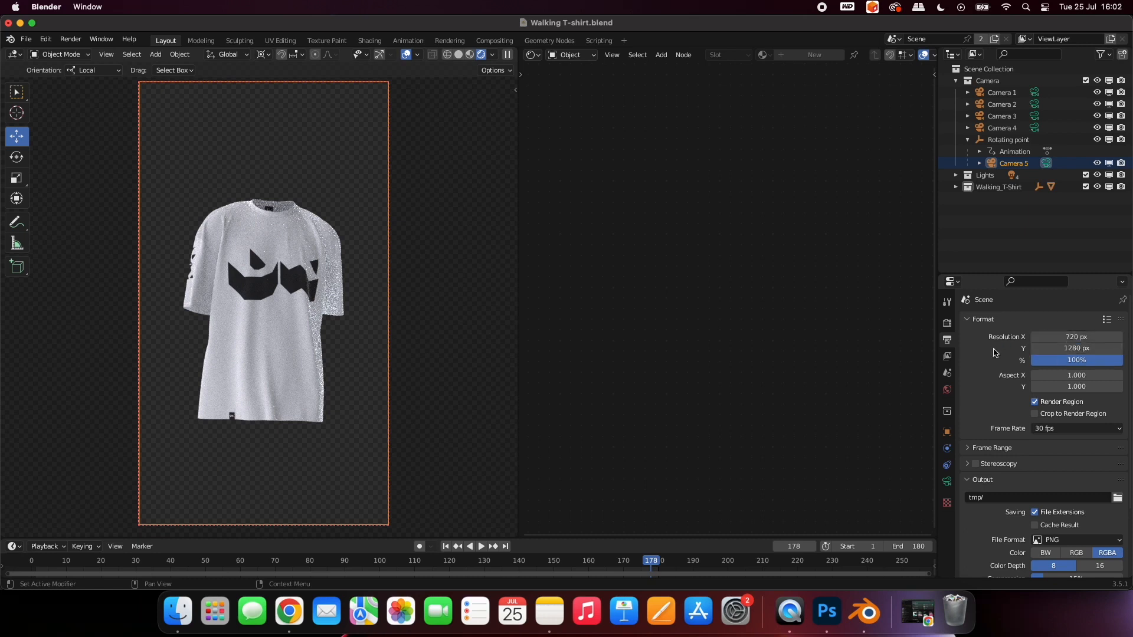
# - Try a render Max Samples value of 100 and restore it to 200
pyautogui.click(949, 324)
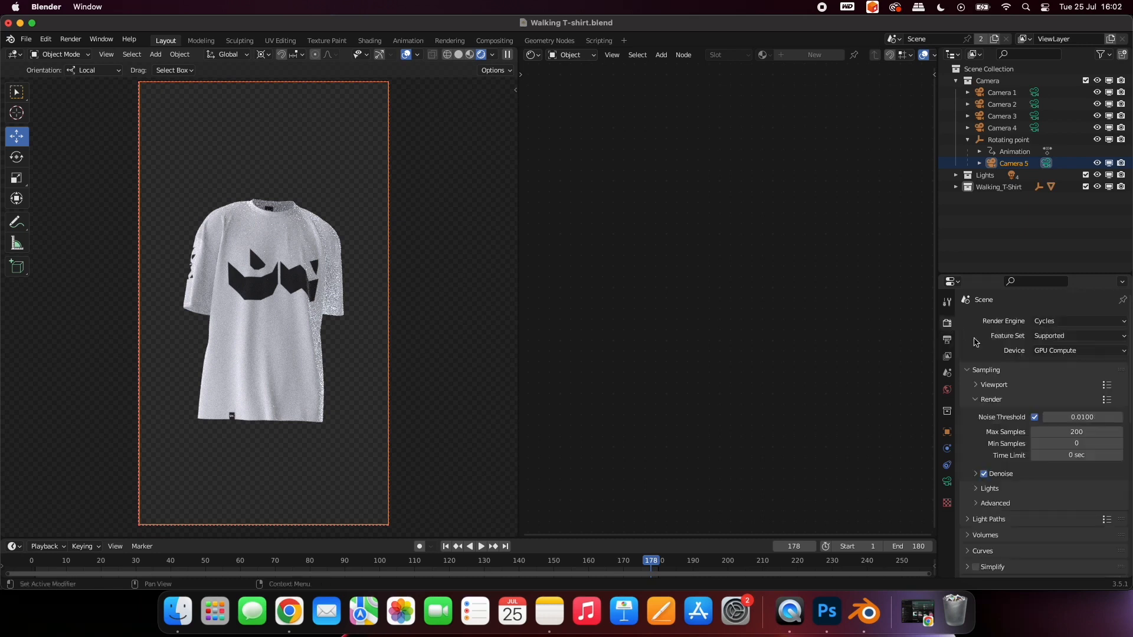
pyautogui.click(1061, 434)
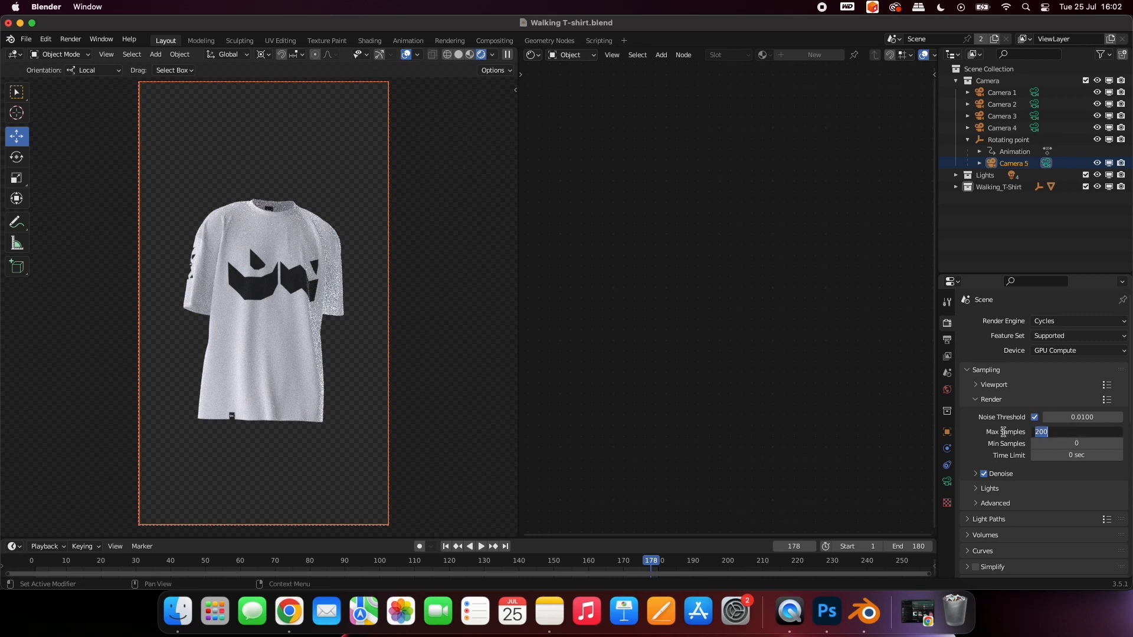
pyautogui.write('100')
pyautogui.press('Return')
pyautogui.click(1050, 432)
pyautogui.write('200')
pyautogui.press('Return')
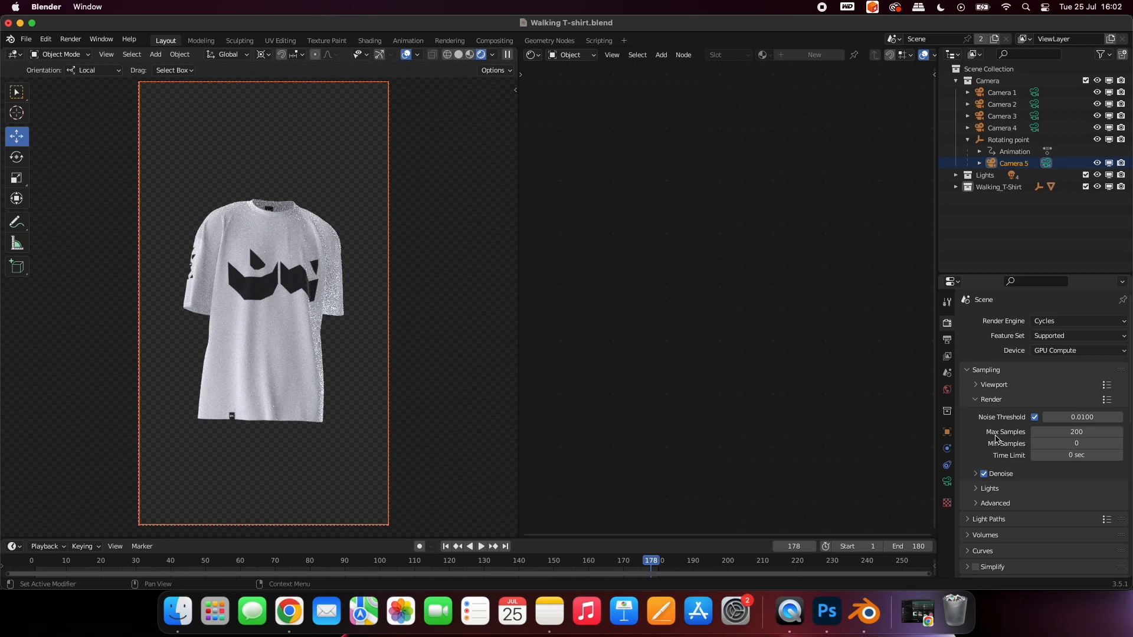
# - Create a folder named Render on the Desktop and set it as the render output path
pyautogui.click(948, 340)
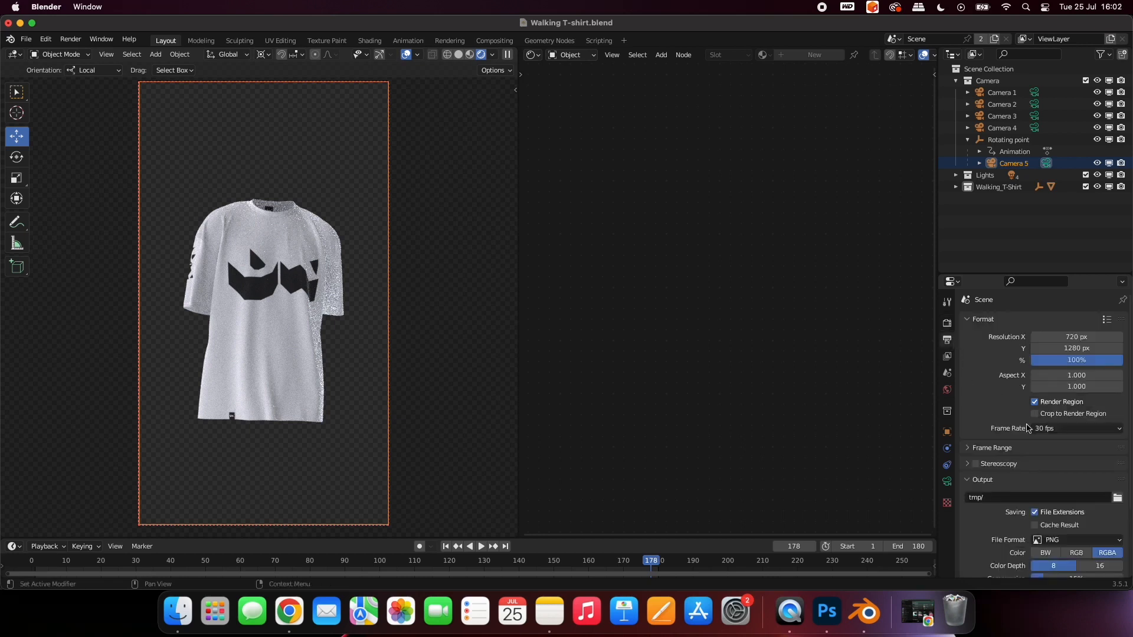
pyautogui.scroll(-4, 1048, 441)
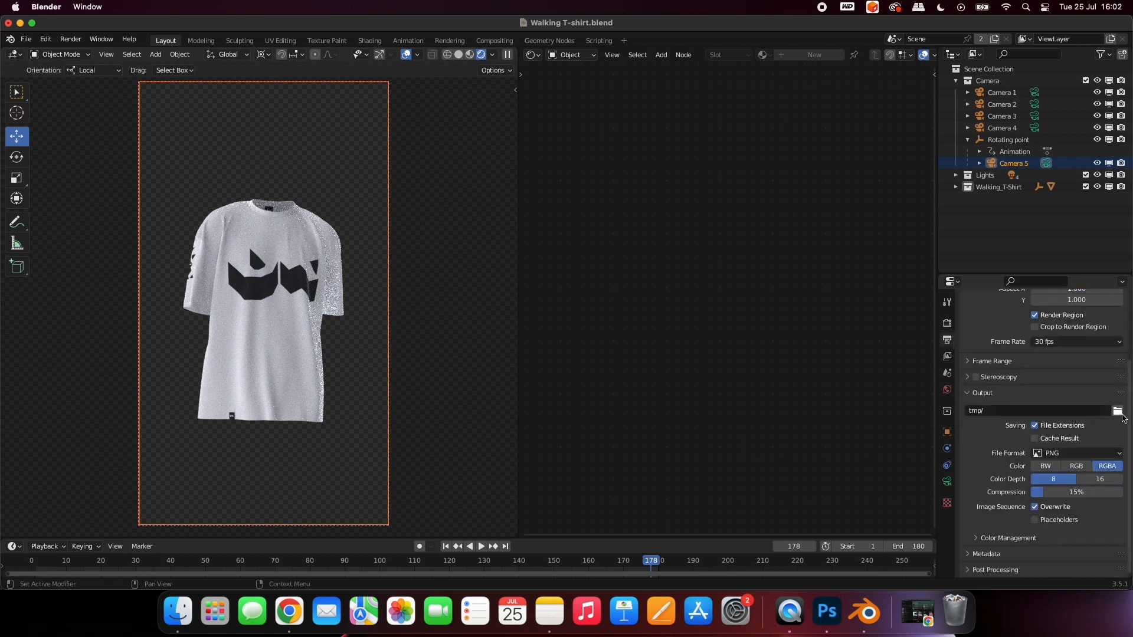
pyautogui.click(1118, 410)
pyautogui.click(355, 225)
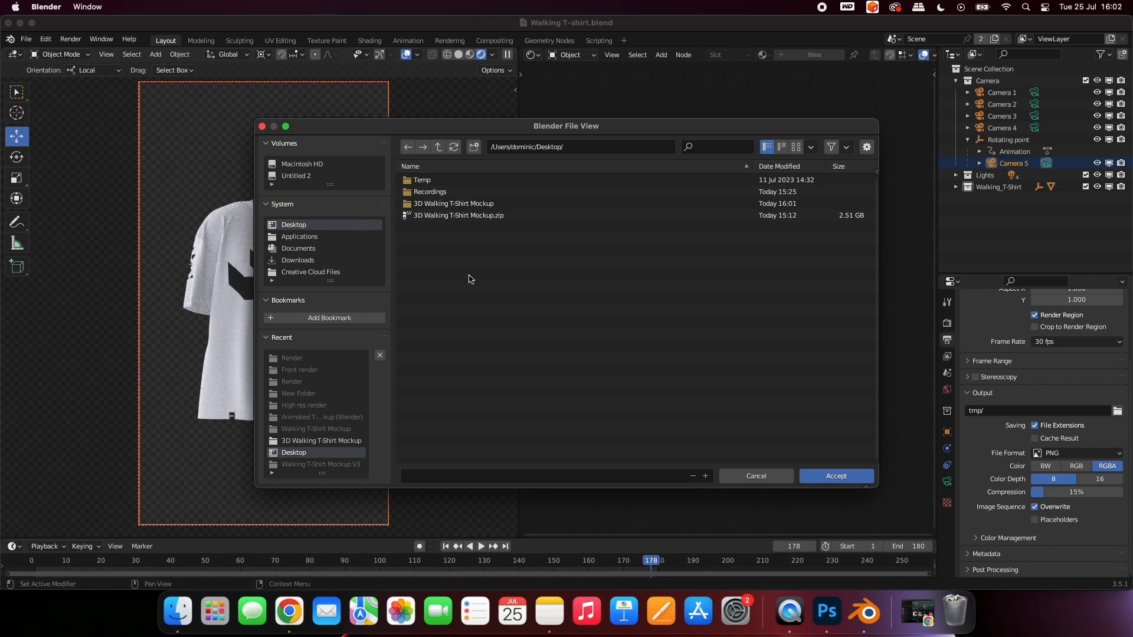
pyautogui.rightClick(483, 272)
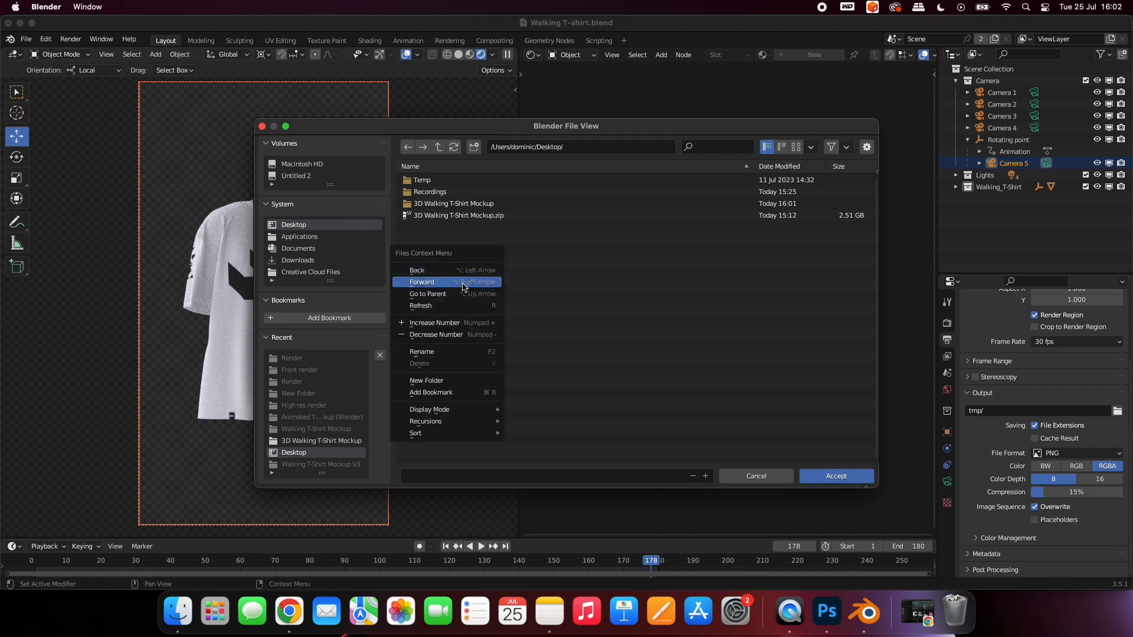
pyautogui.click(443, 379)
pyautogui.write('Render')
pyautogui.press('Return')
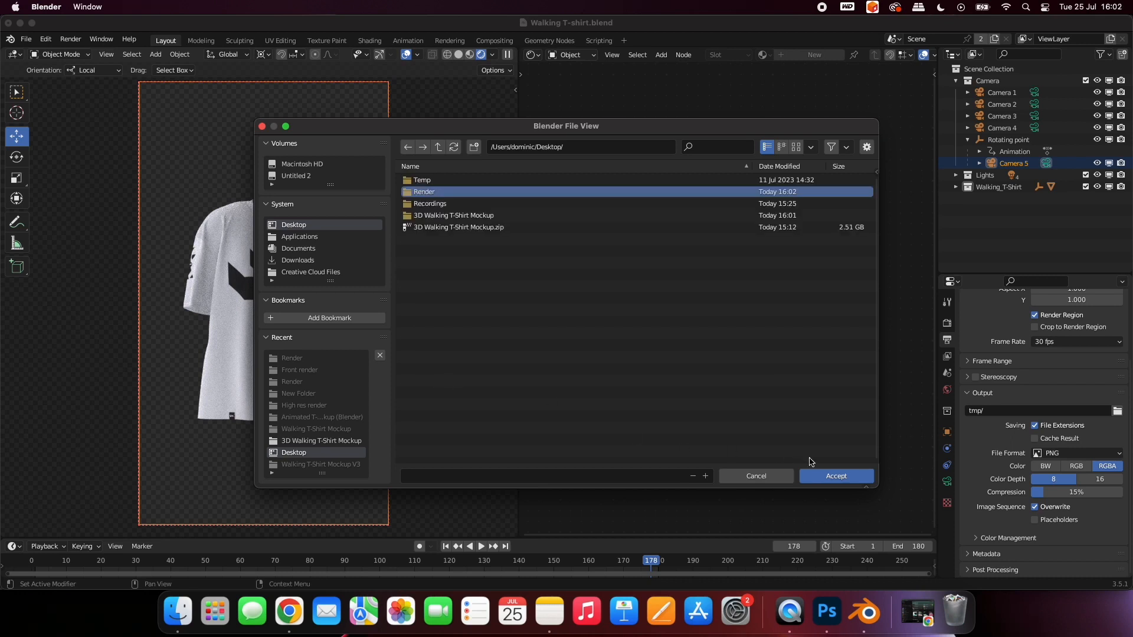
pyautogui.click(809, 475)
pyautogui.click(807, 478)
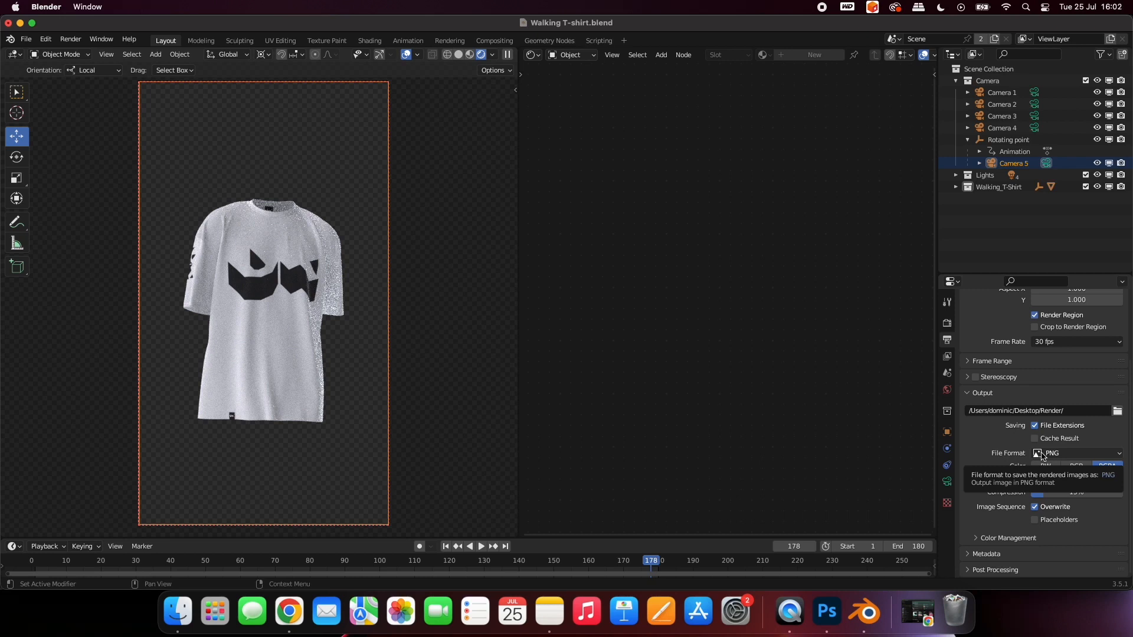
# - Set the output file format to FFmpeg Video with an MPEG-4 container and start rendering the animation
pyautogui.click(1050, 455)
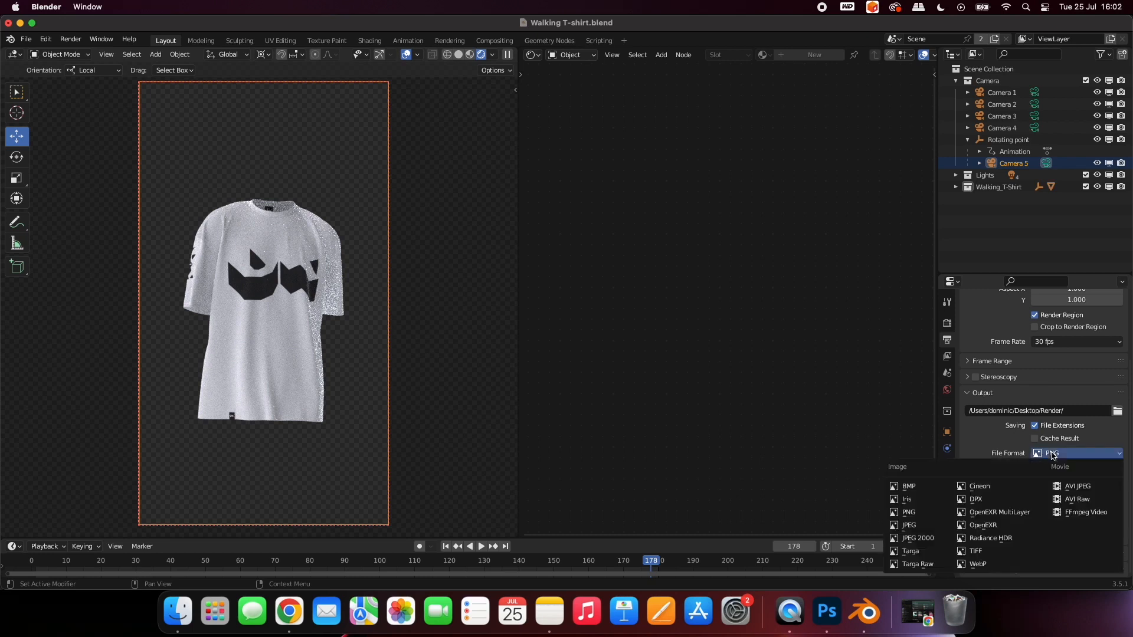
pyautogui.click(1074, 512)
pyautogui.click(1050, 517)
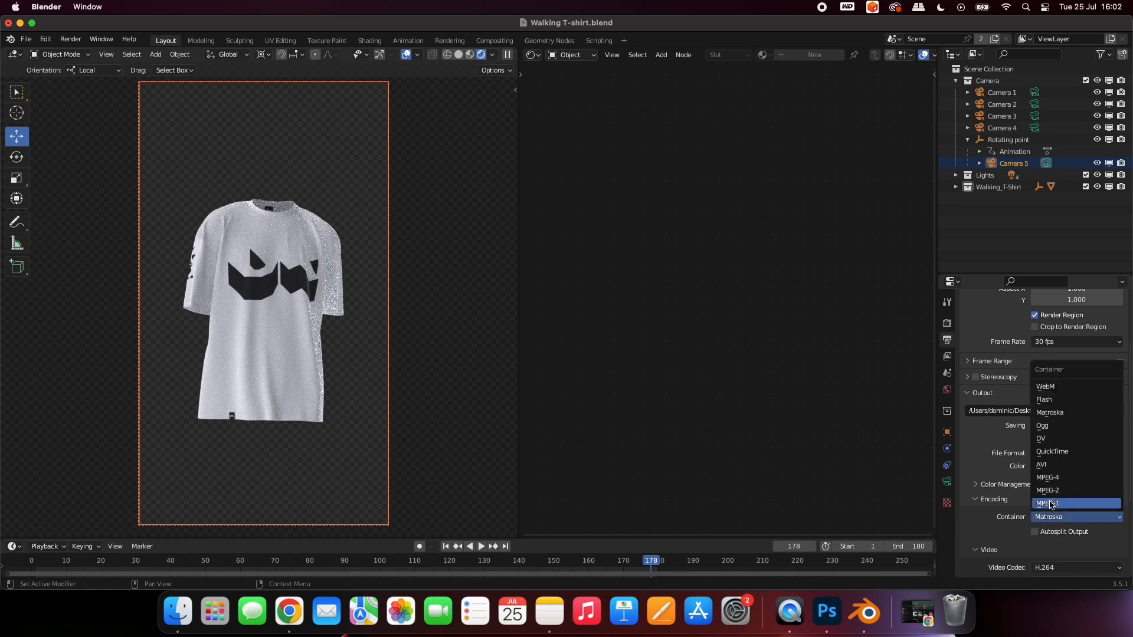
pyautogui.click(1046, 478)
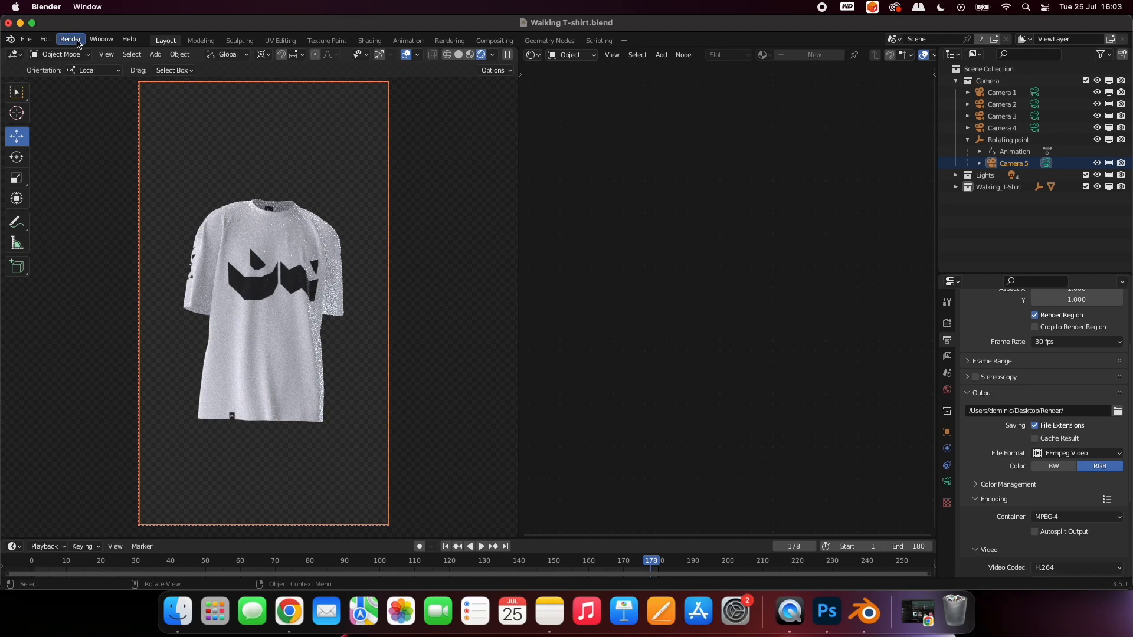
pyautogui.click(78, 44)
pyautogui.click(109, 65)
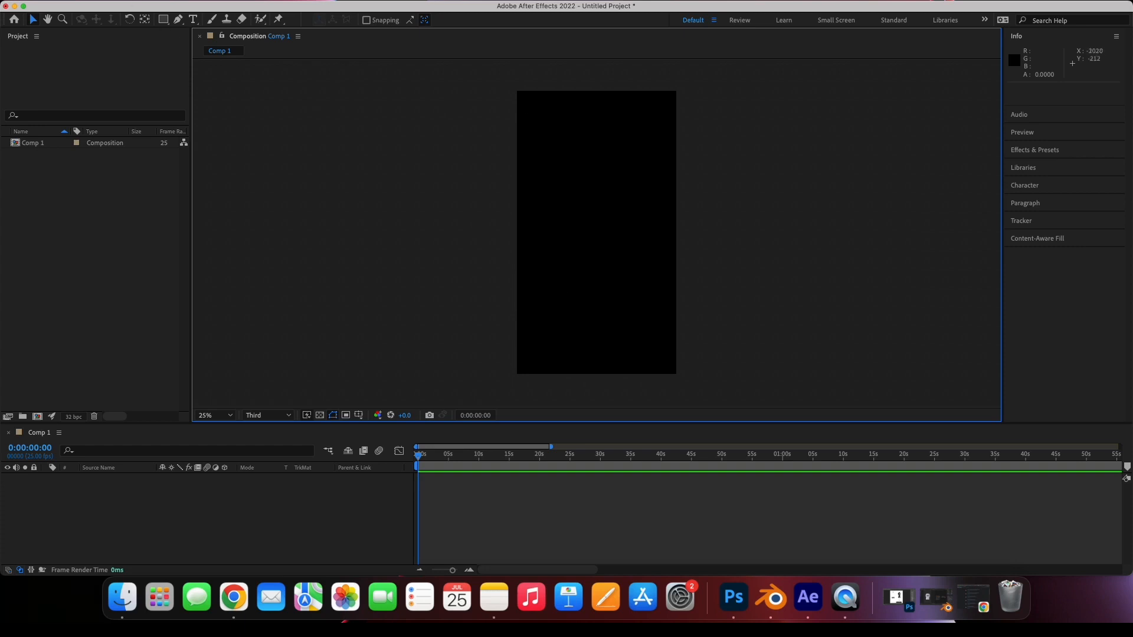
# - In After Effects, import 0001.png from Final Render White as a PNG sequence and add it to Comp 1
pyautogui.click(97, 5)
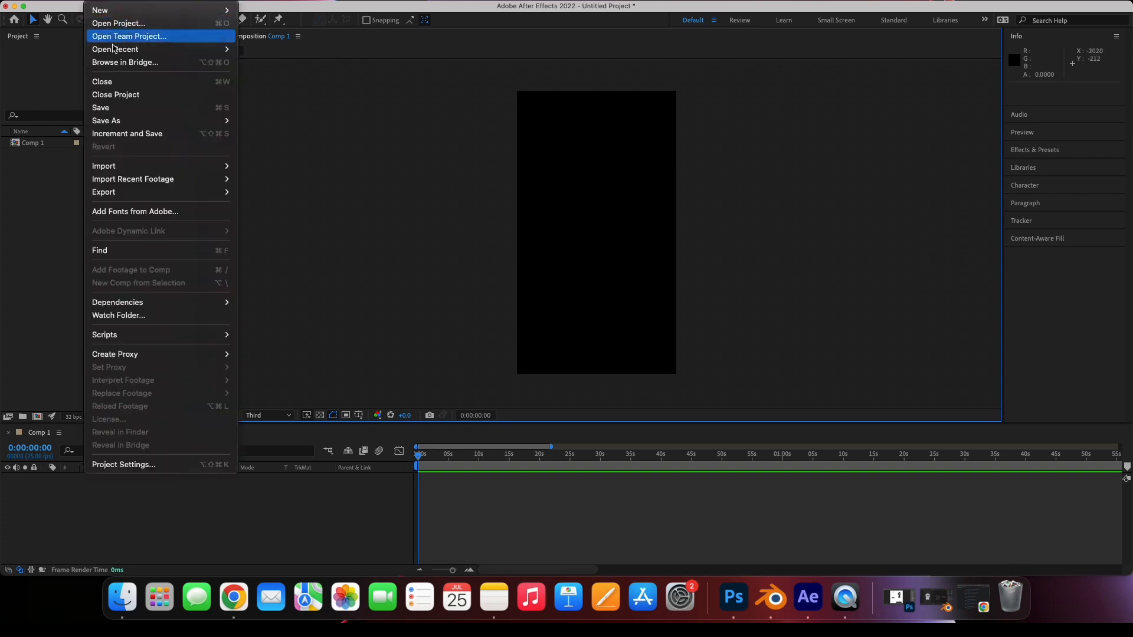
pyautogui.moveTo(131, 167)
pyautogui.click(274, 171)
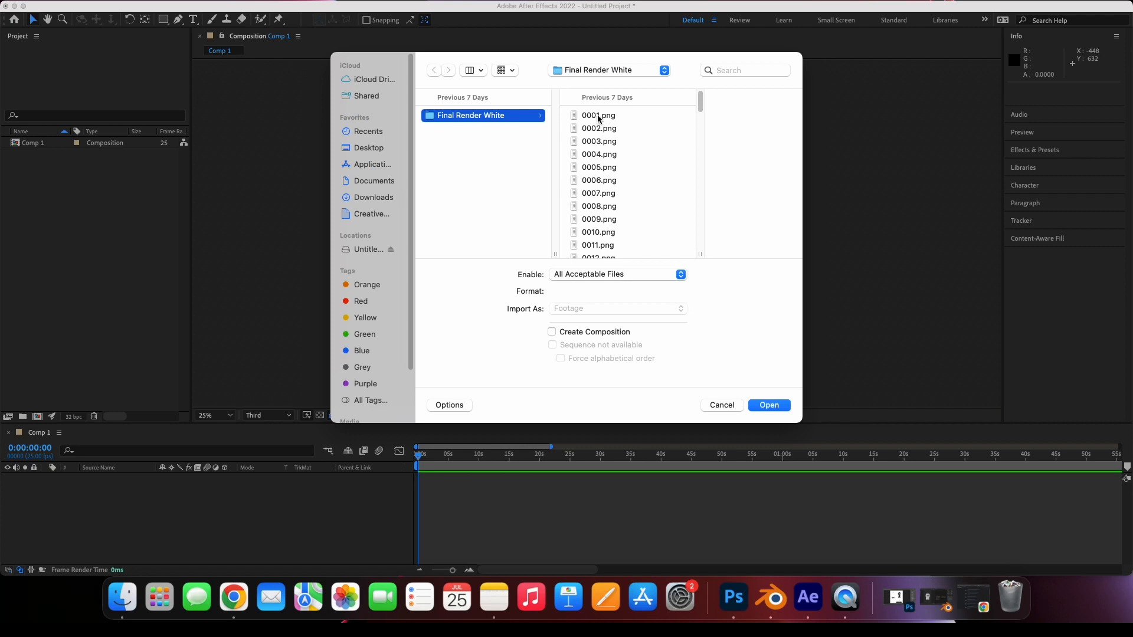
pyautogui.click(598, 116)
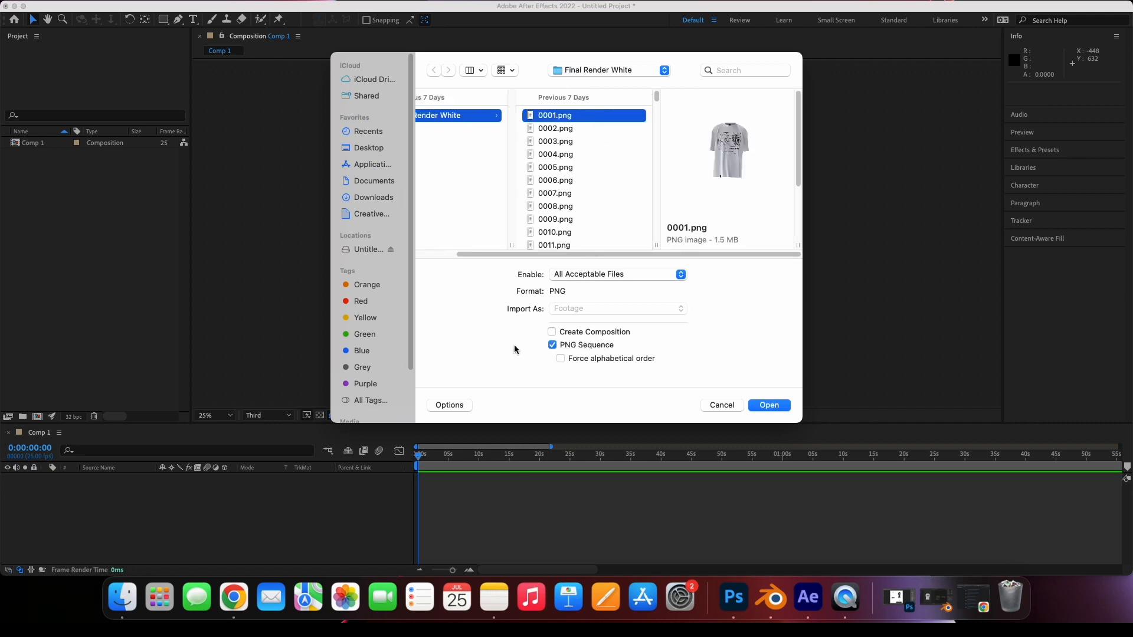
pyautogui.click(767, 405)
pyautogui.moveTo(60, 144); pyautogui.dragTo(597, 236)
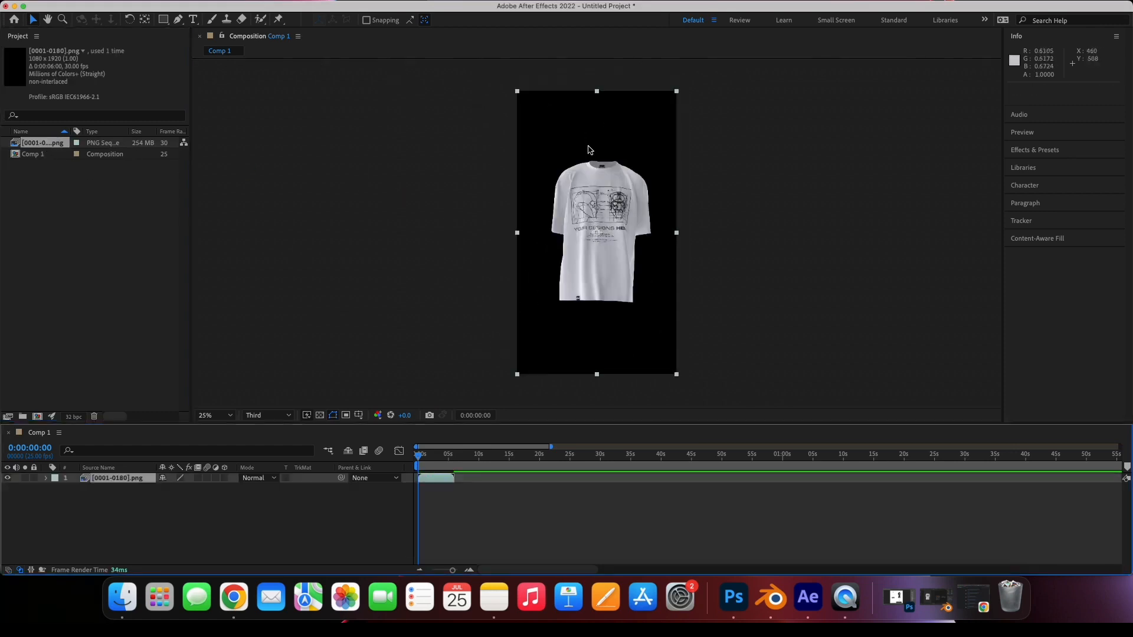
# - Add the 1118705 4K starfield MP4 from the desktop to Comp 1
pyautogui.moveTo(653, 12); pyautogui.dragTo(498, 12)
pyautogui.moveTo(802, 9); pyautogui.dragTo(644, 10)
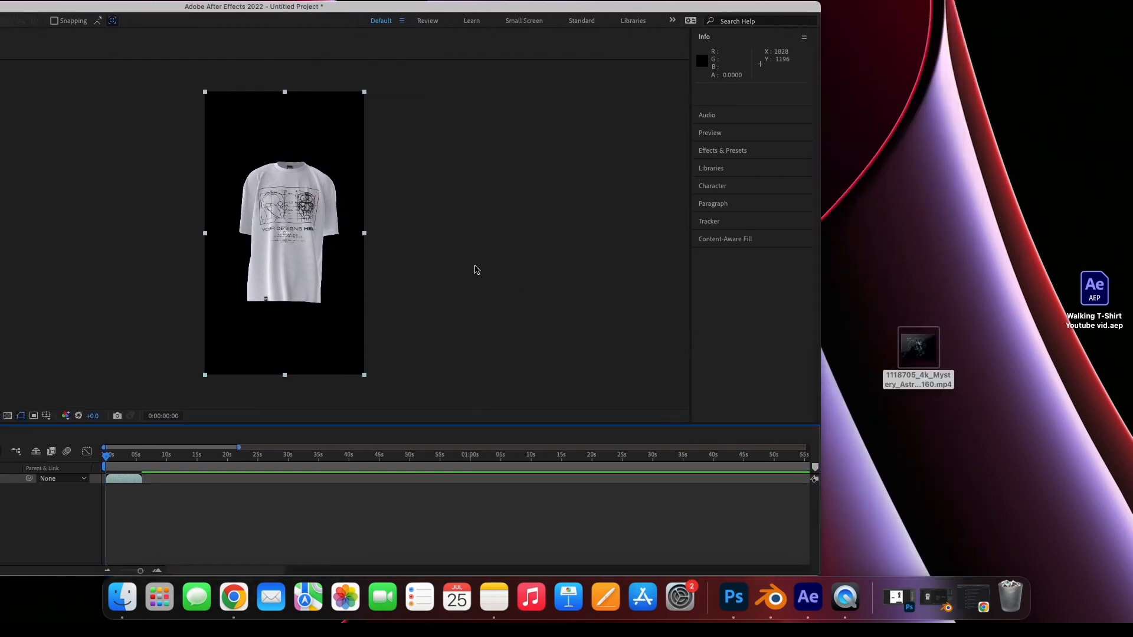
pyautogui.moveTo(506, 7); pyautogui.dragTo(814, 6)
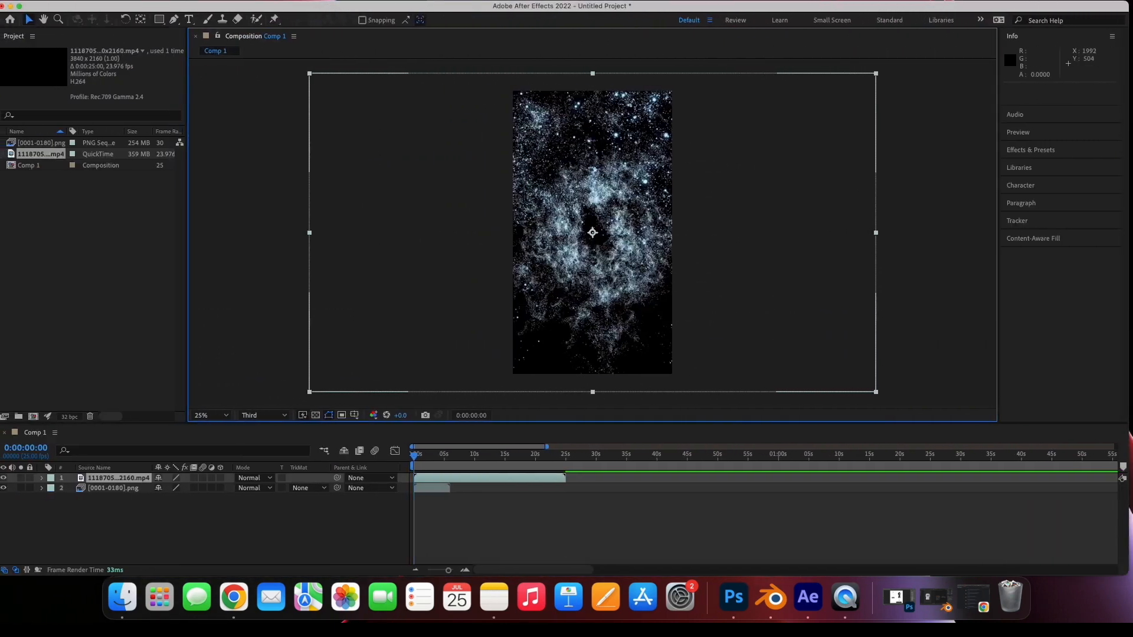
# - Move the starfield video layer below the [0001-0180].png T-shirt sequence and play the composition
pyautogui.moveTo(100, 483); pyautogui.dragTo(108, 495)
pyautogui.click(428, 480)
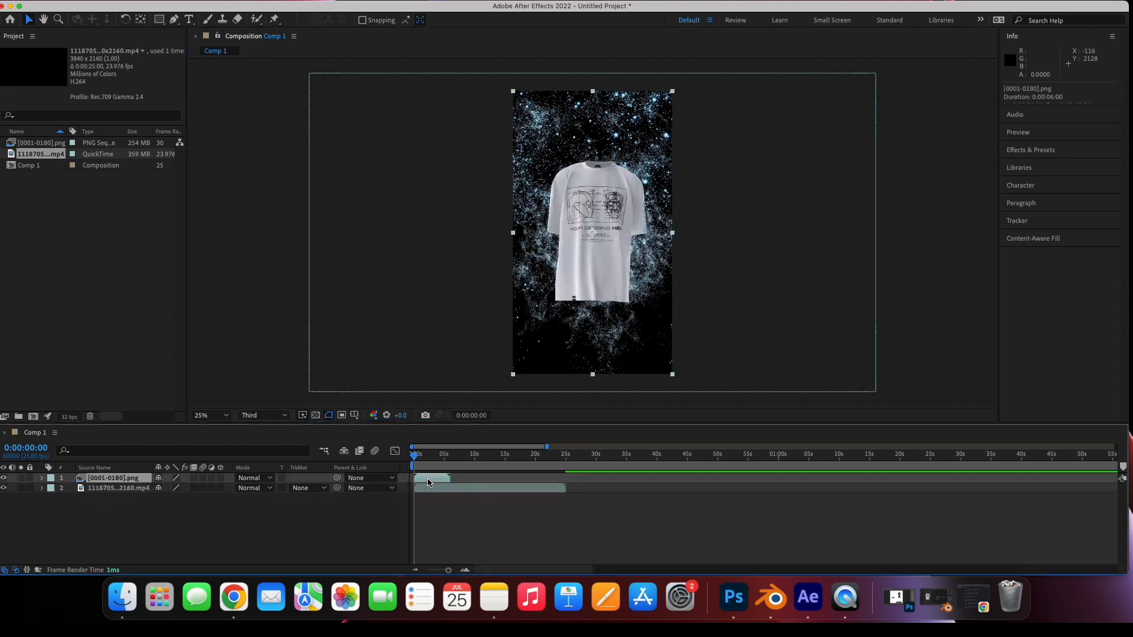
pyautogui.press('space')
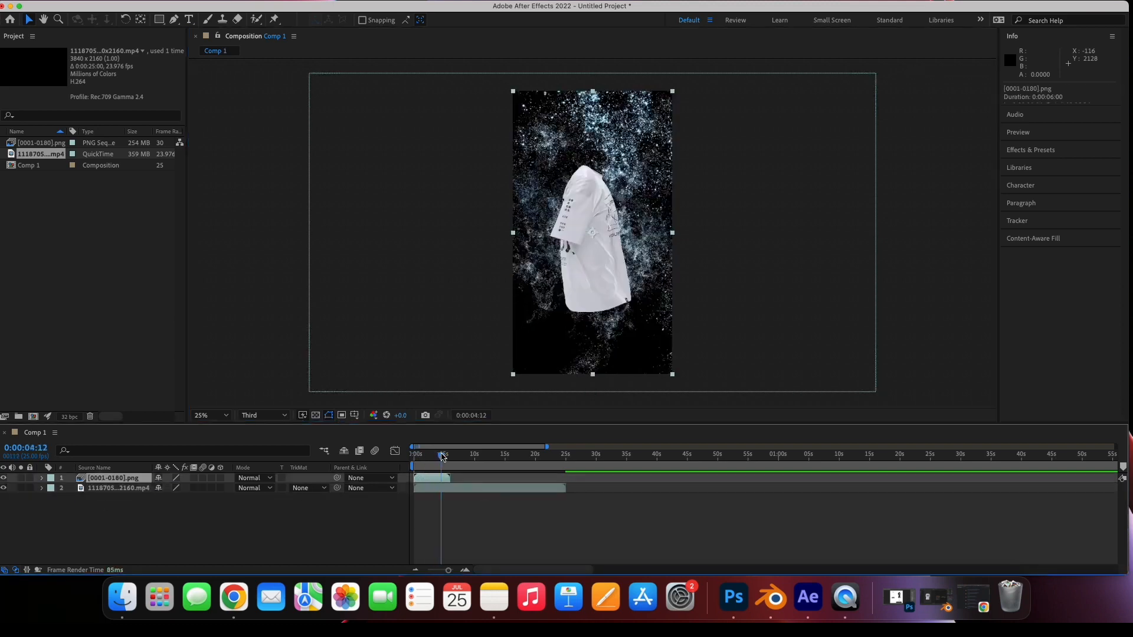